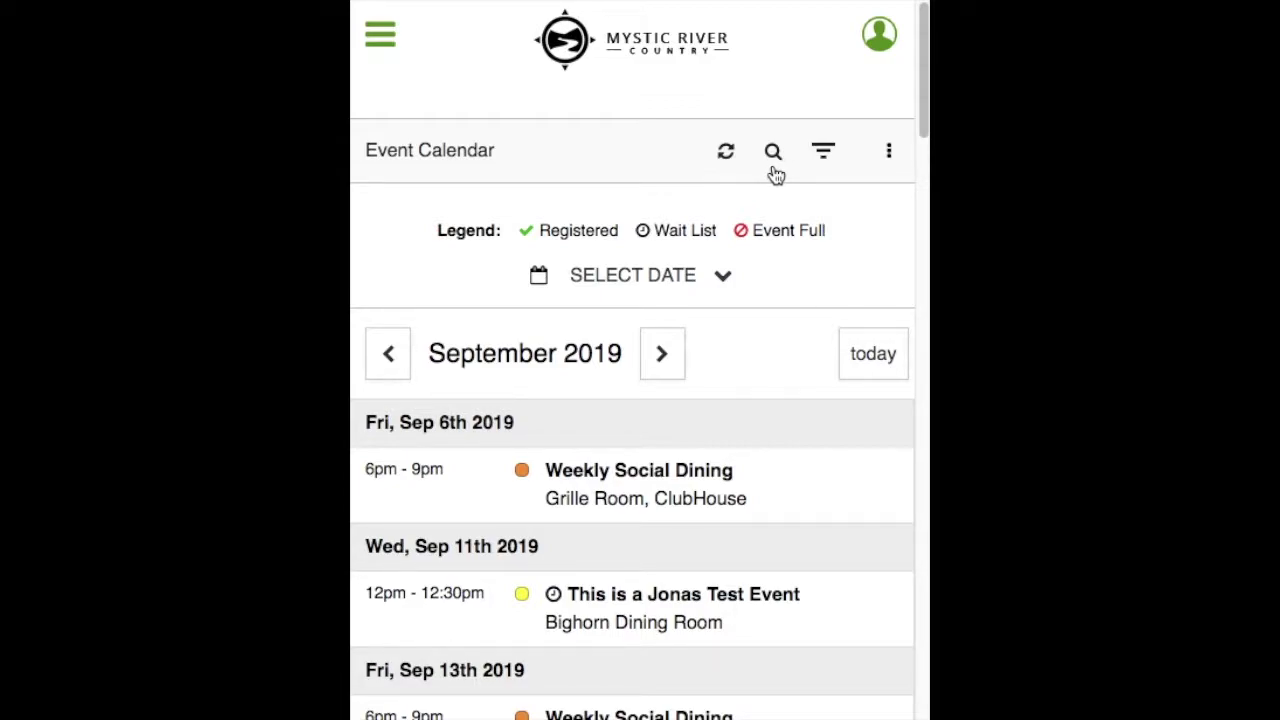
Search events for 'golf', then clear the search and close it
left_click(774, 160)
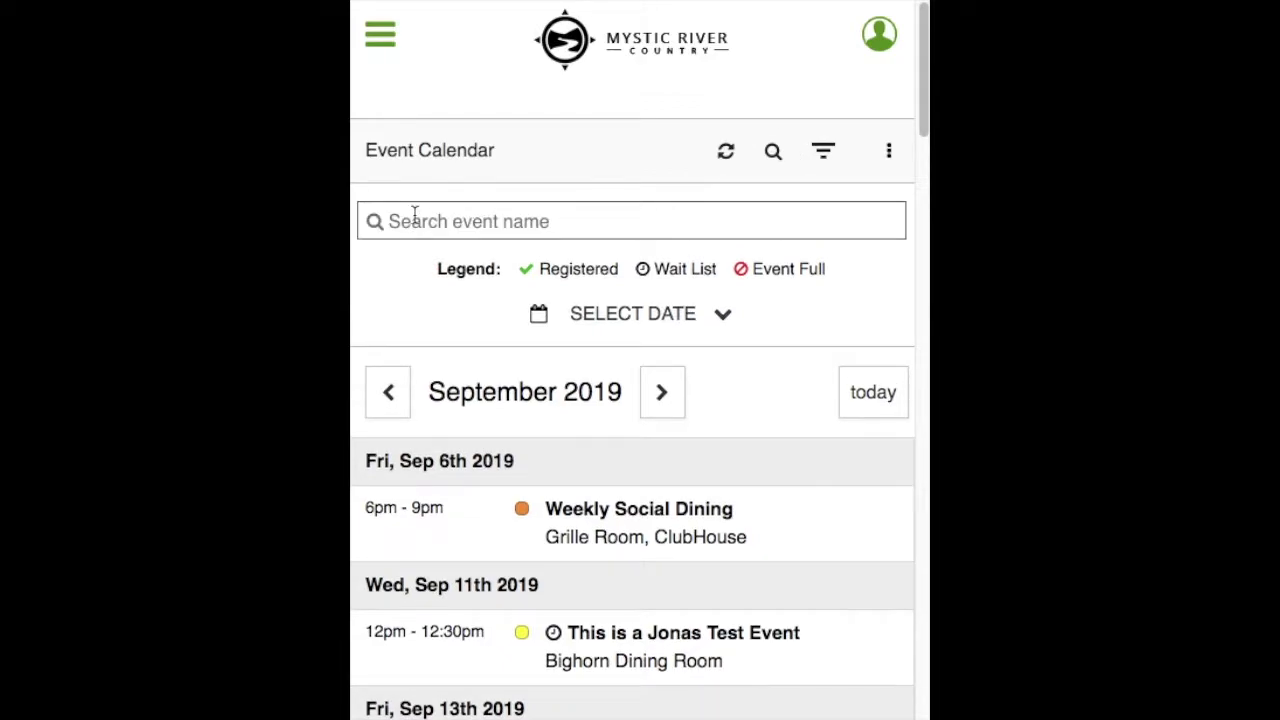
left_click(417, 217)
type("golf")
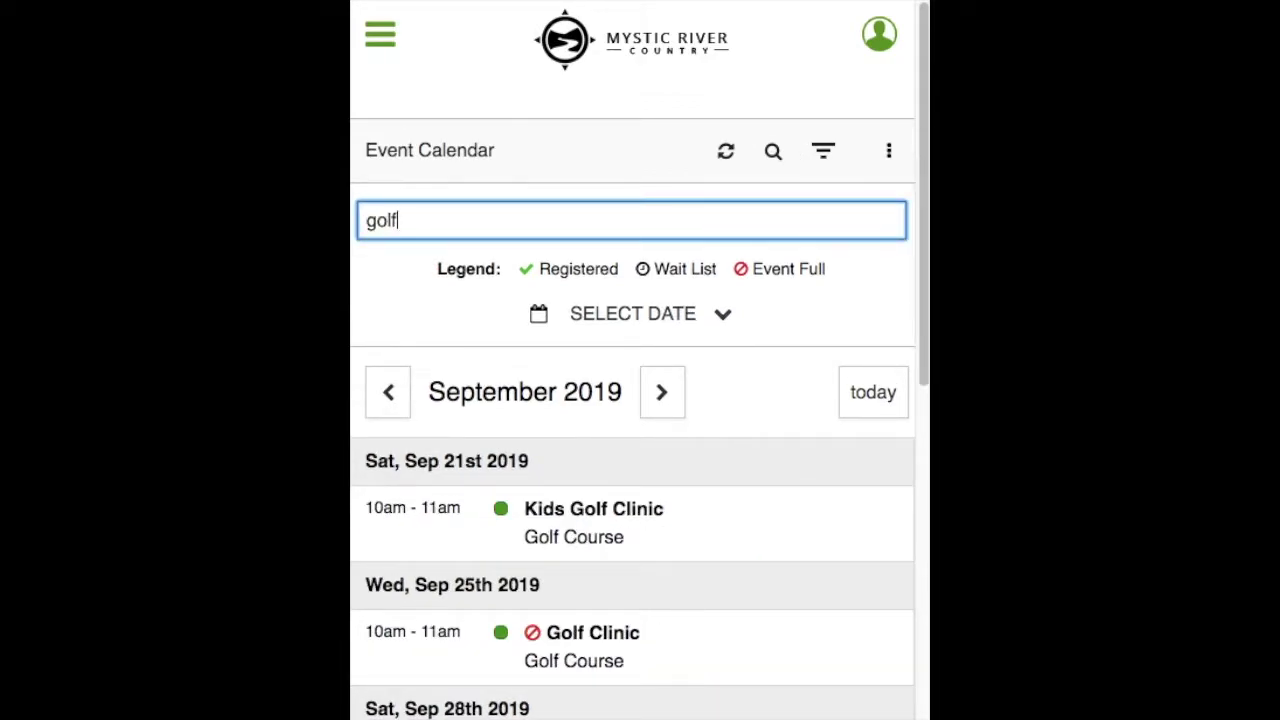
key("BackSpace")
key("BackSpace")
key("BackSpace")
key("BackSpace")
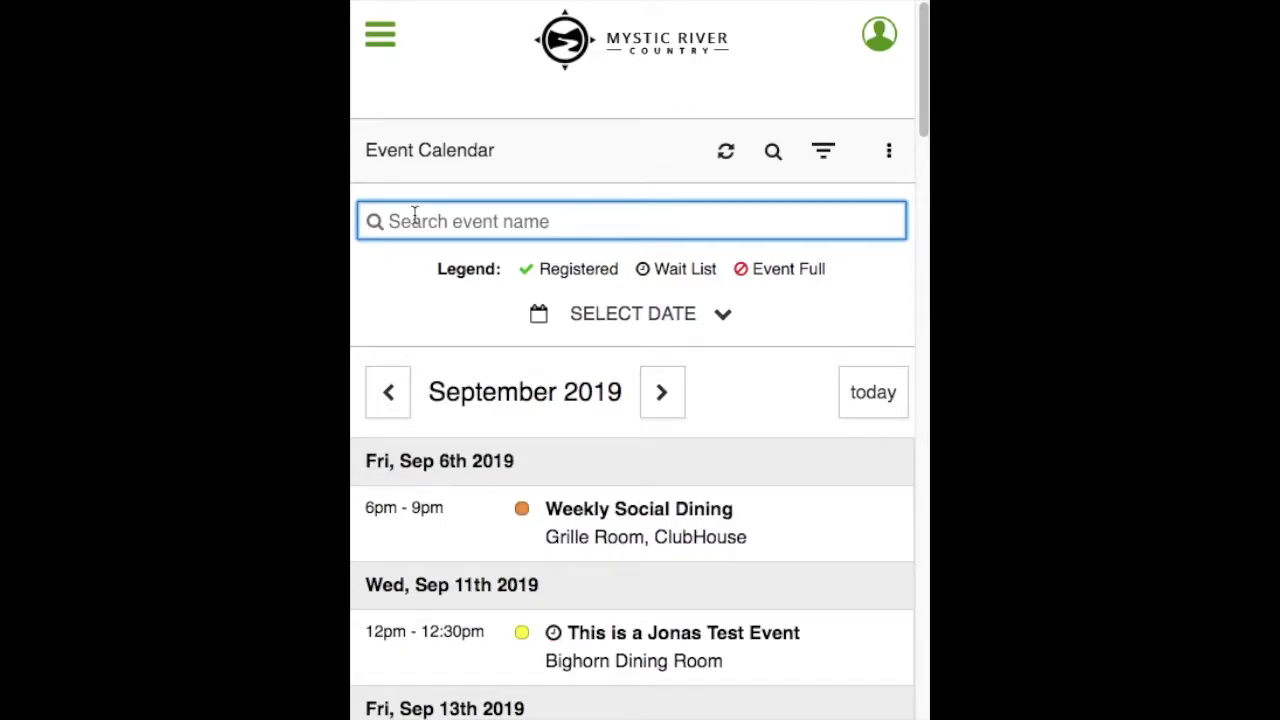
left_click(771, 155)
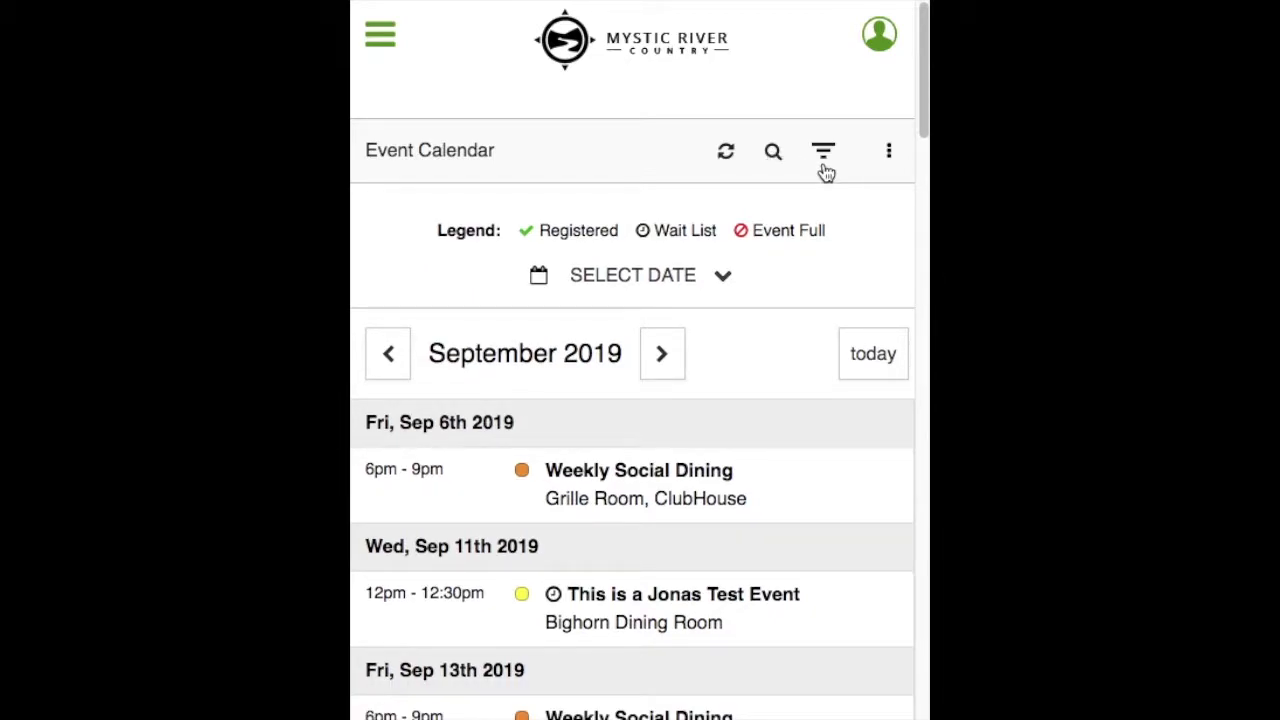
Show the event filters and keep Registration Status at Show all events
left_click(824, 168)
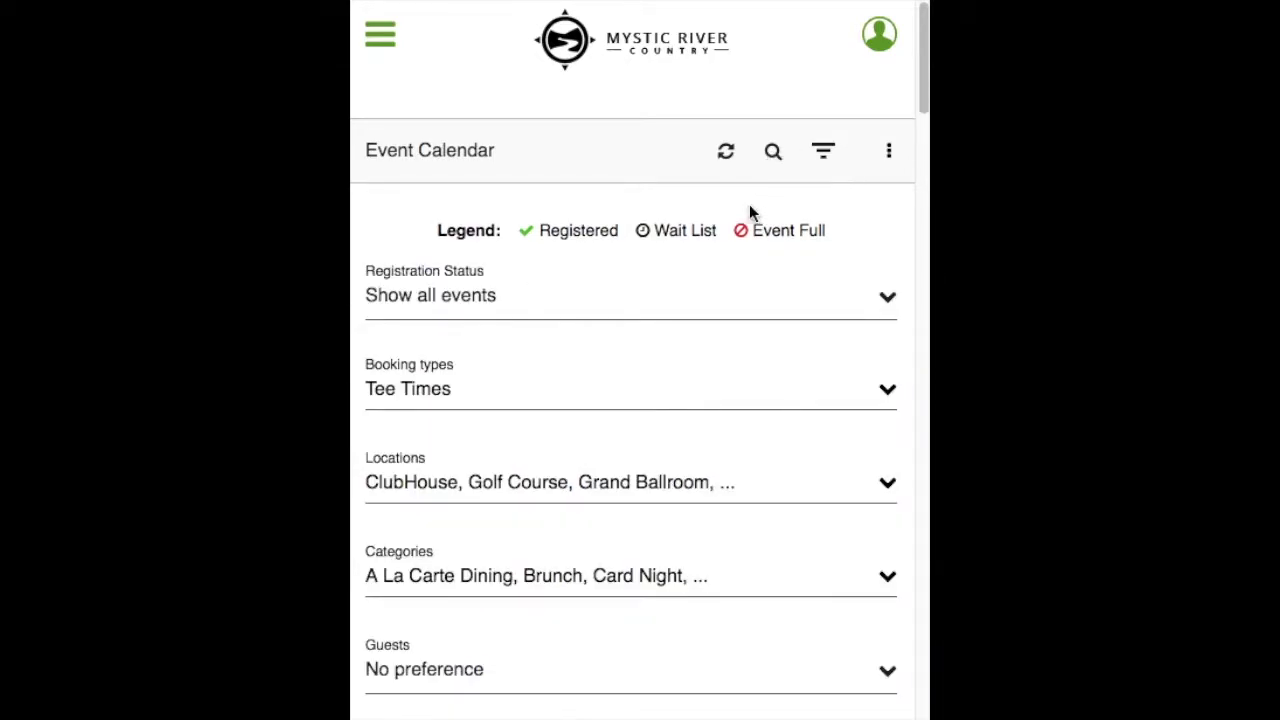
left_click(564, 295)
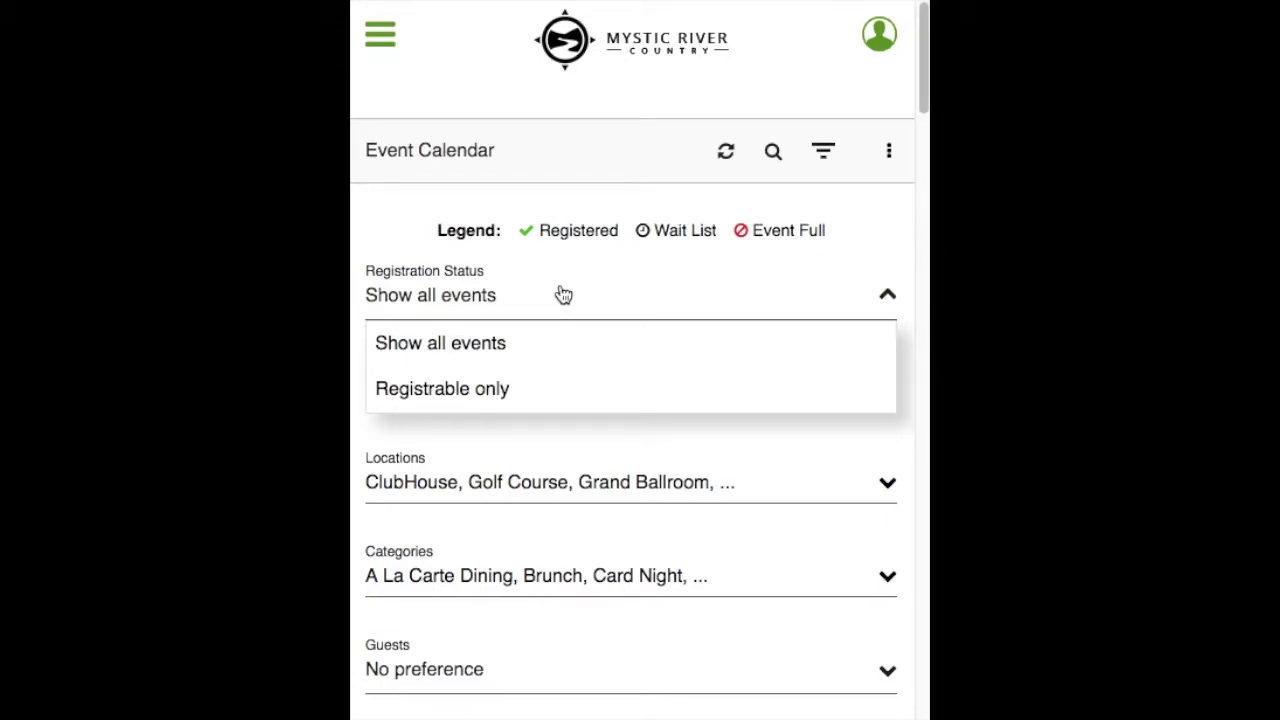
left_click(564, 295)
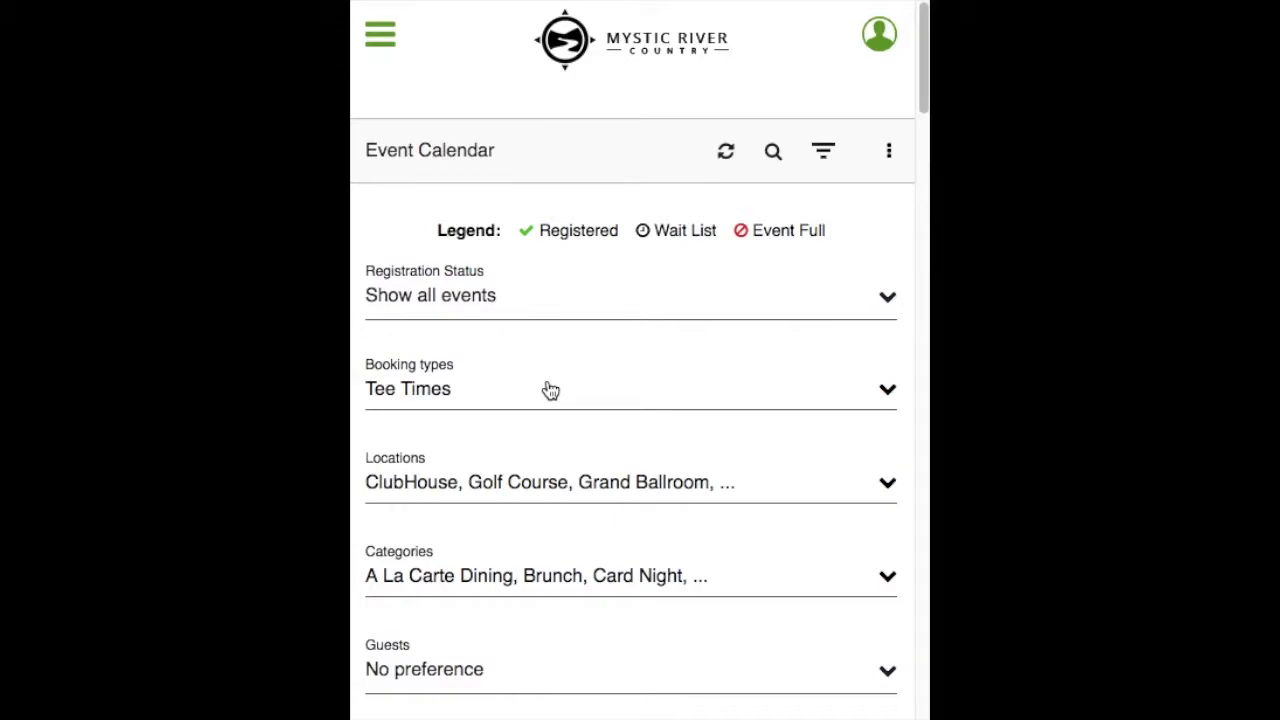
scroll(550, 390, "down", 3)
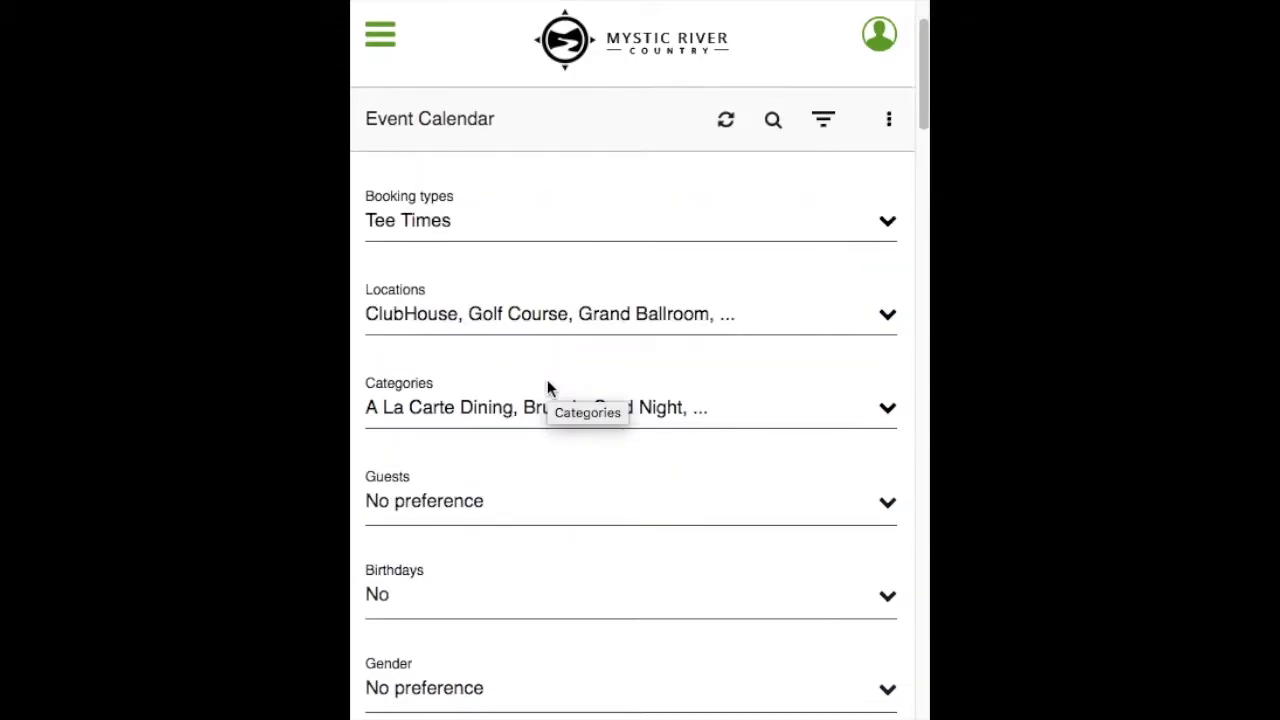
Limit the Locations filter to only ClubHouse and Golf Course
left_click(572, 316)
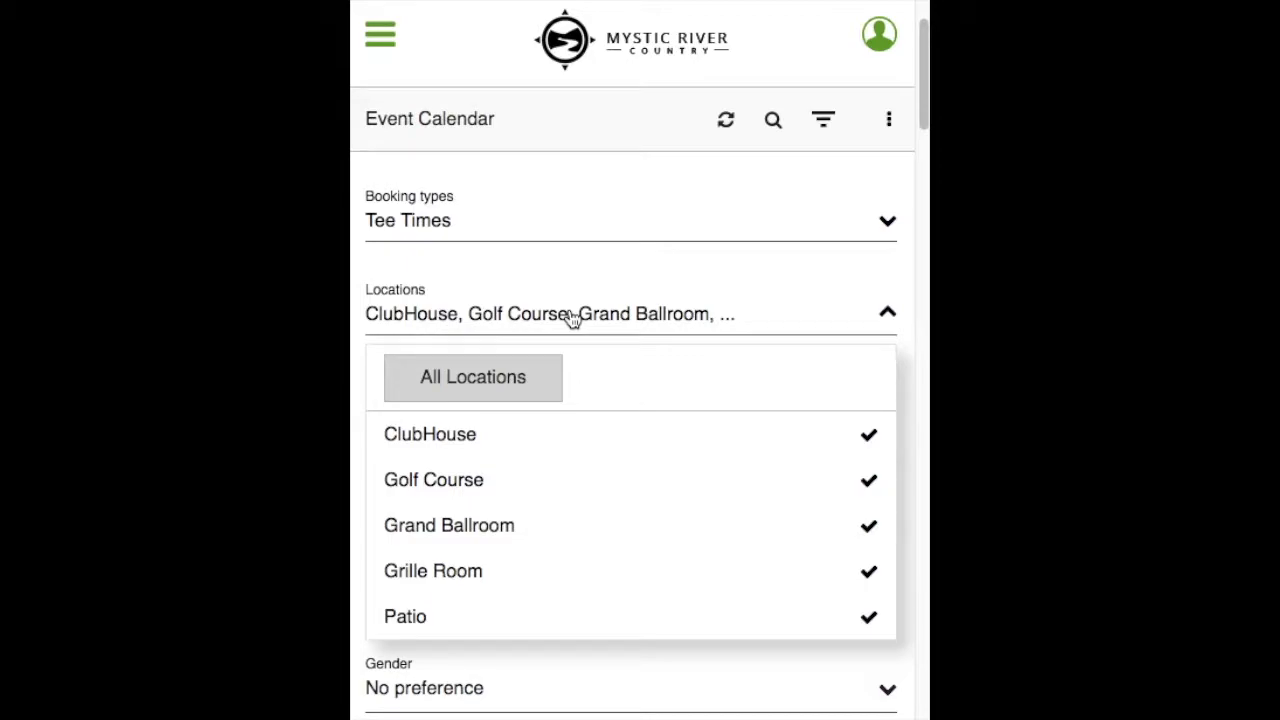
left_click(549, 381)
left_click(549, 381)
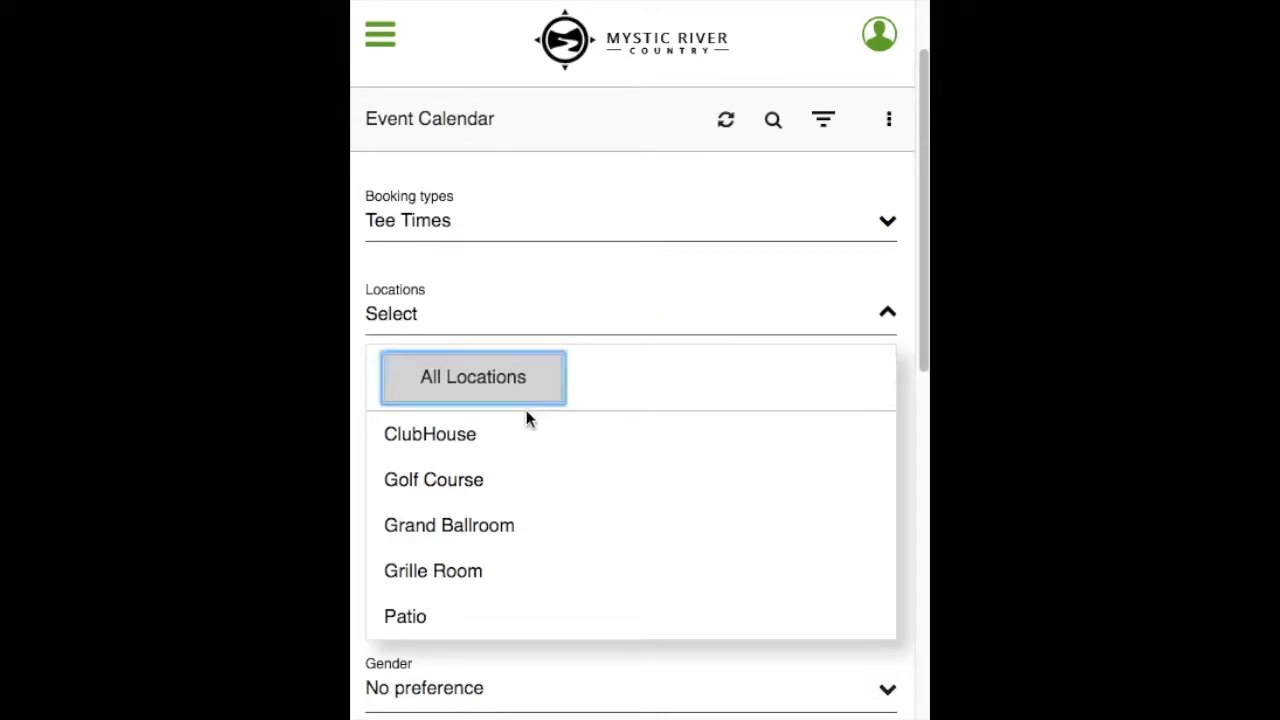
left_click(491, 441)
left_click(491, 482)
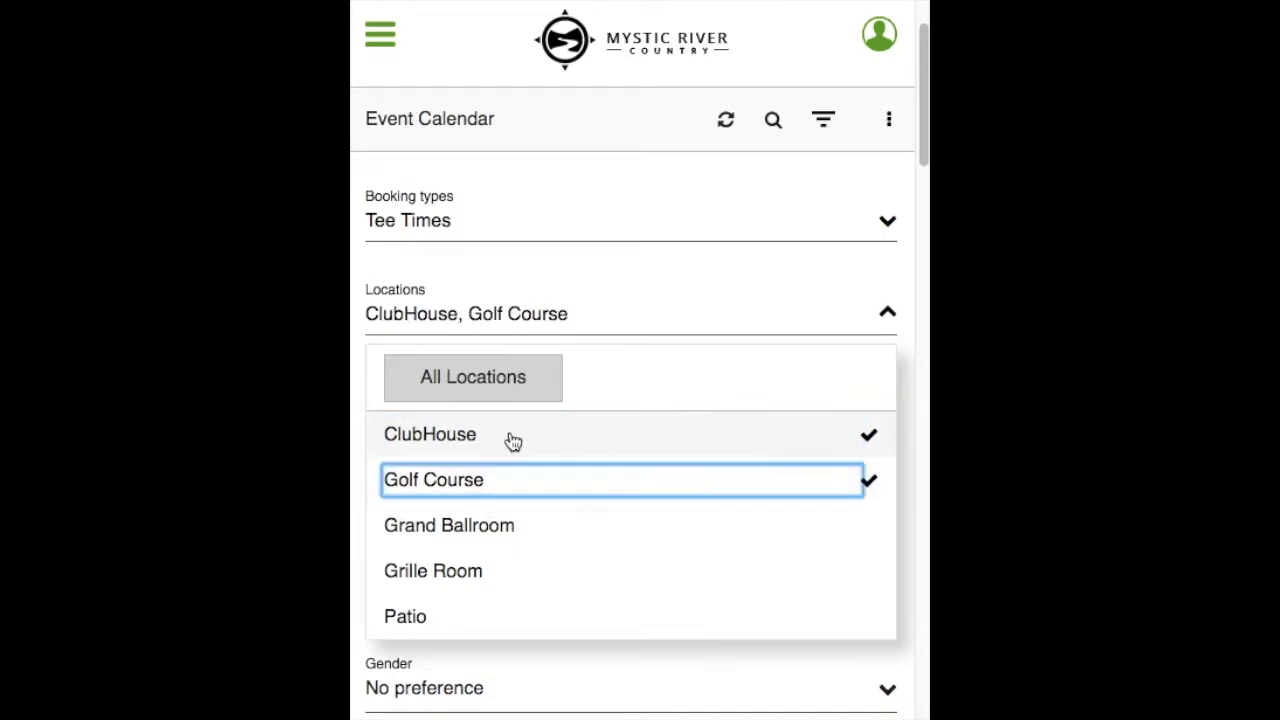
left_click(527, 325)
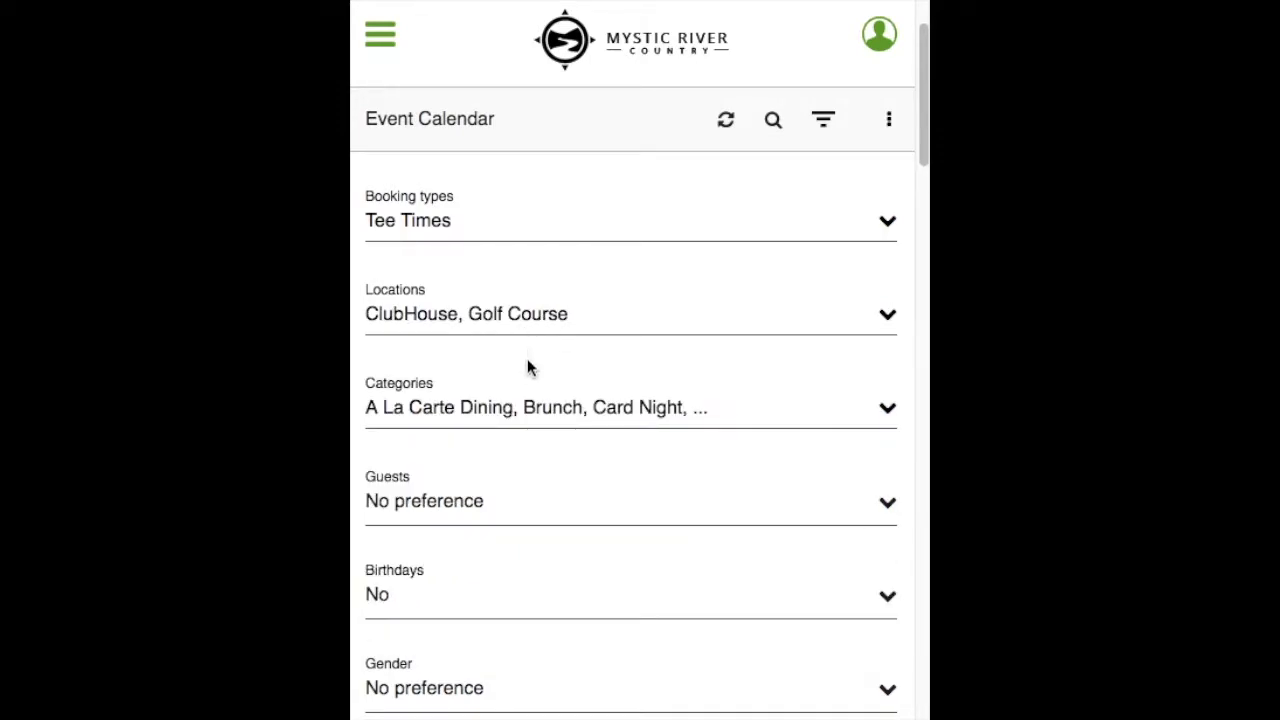
left_click(530, 406)
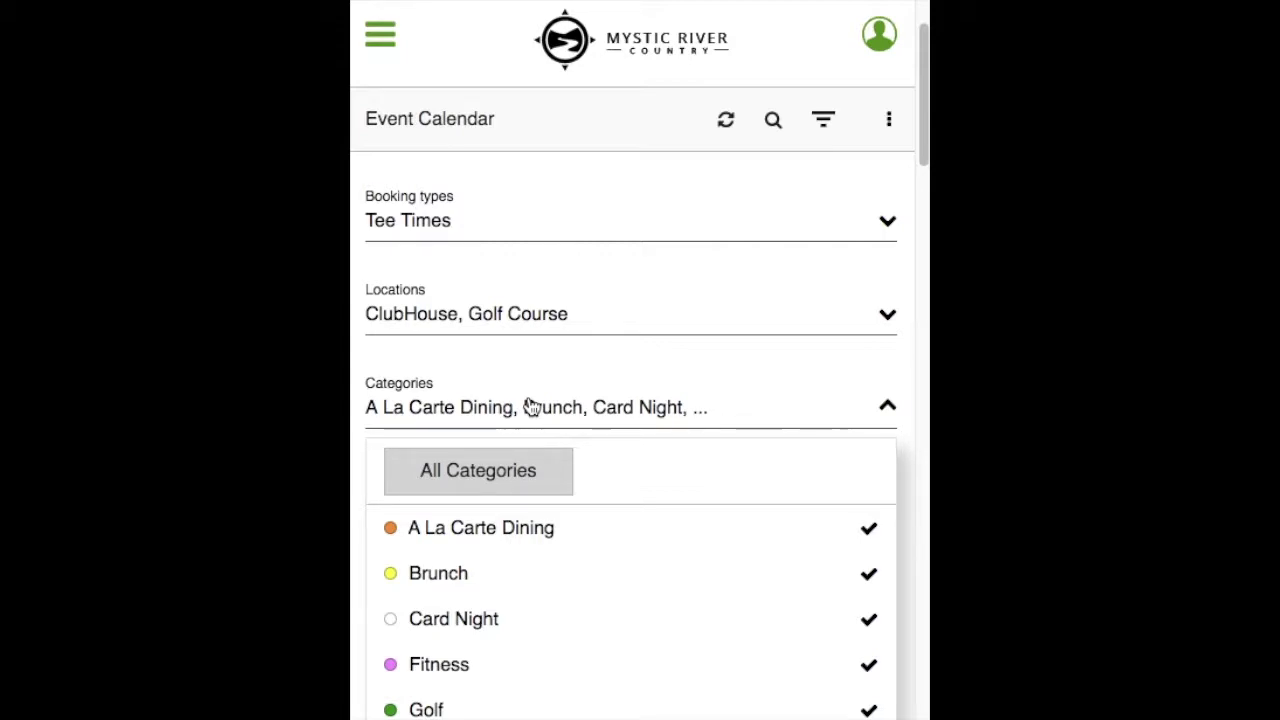
Limit the Categories filter to A La Carte Dining and Brunch
left_click(535, 475)
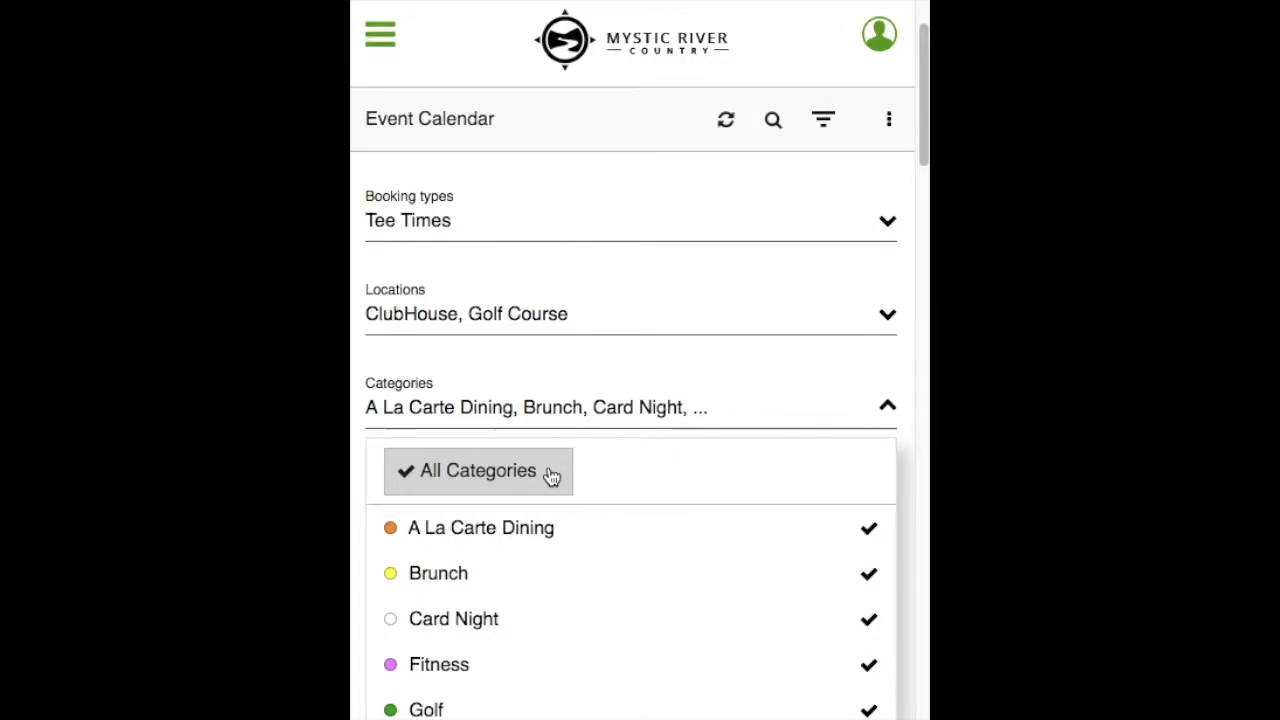
left_click(551, 476)
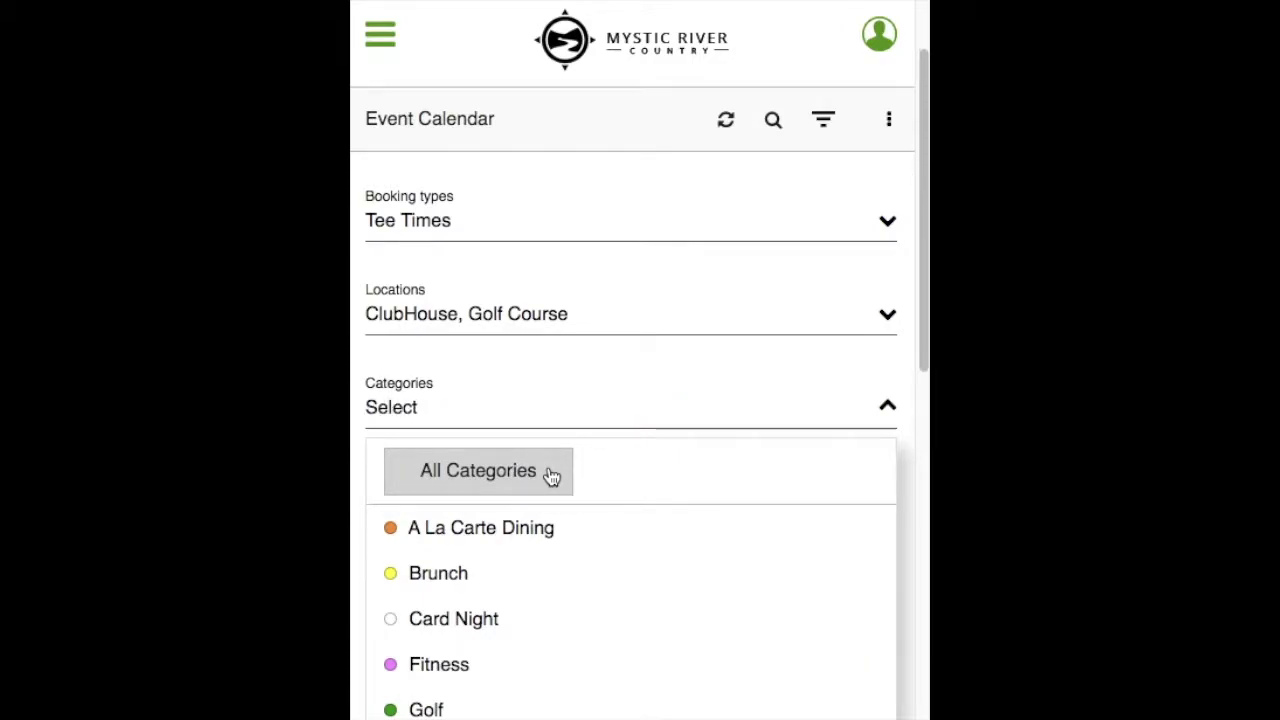
left_click(551, 528)
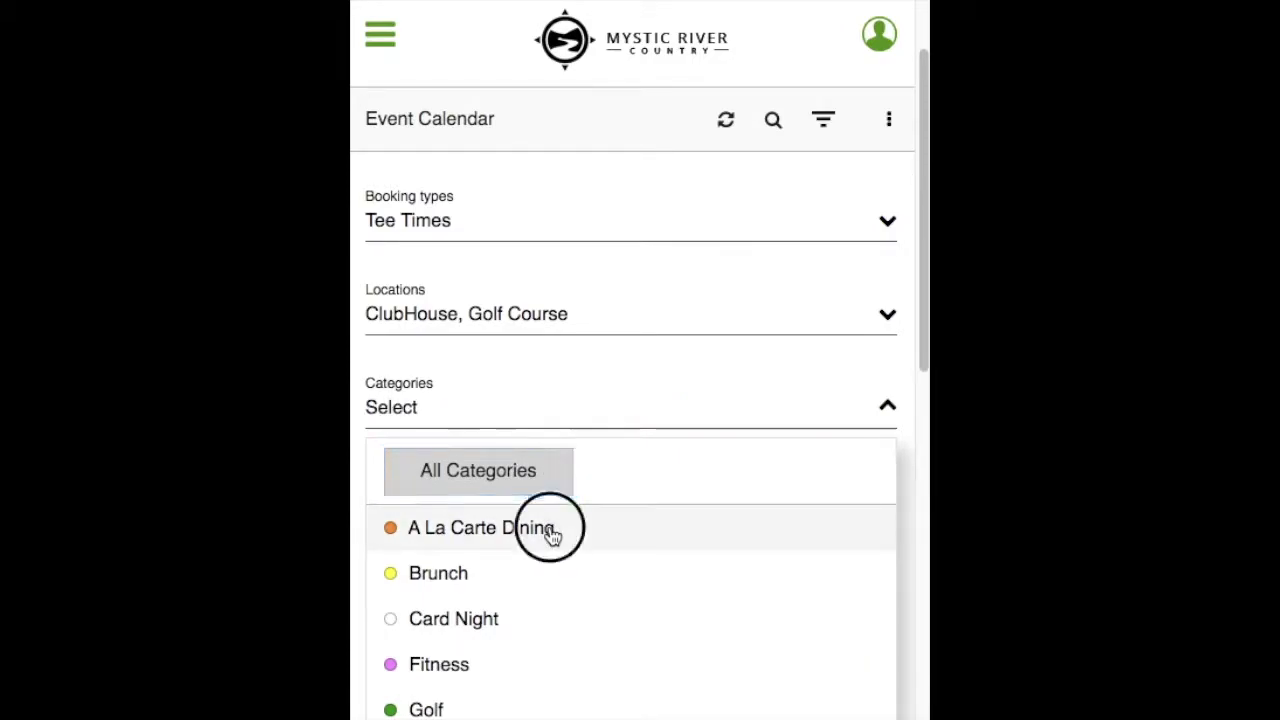
left_click(548, 581)
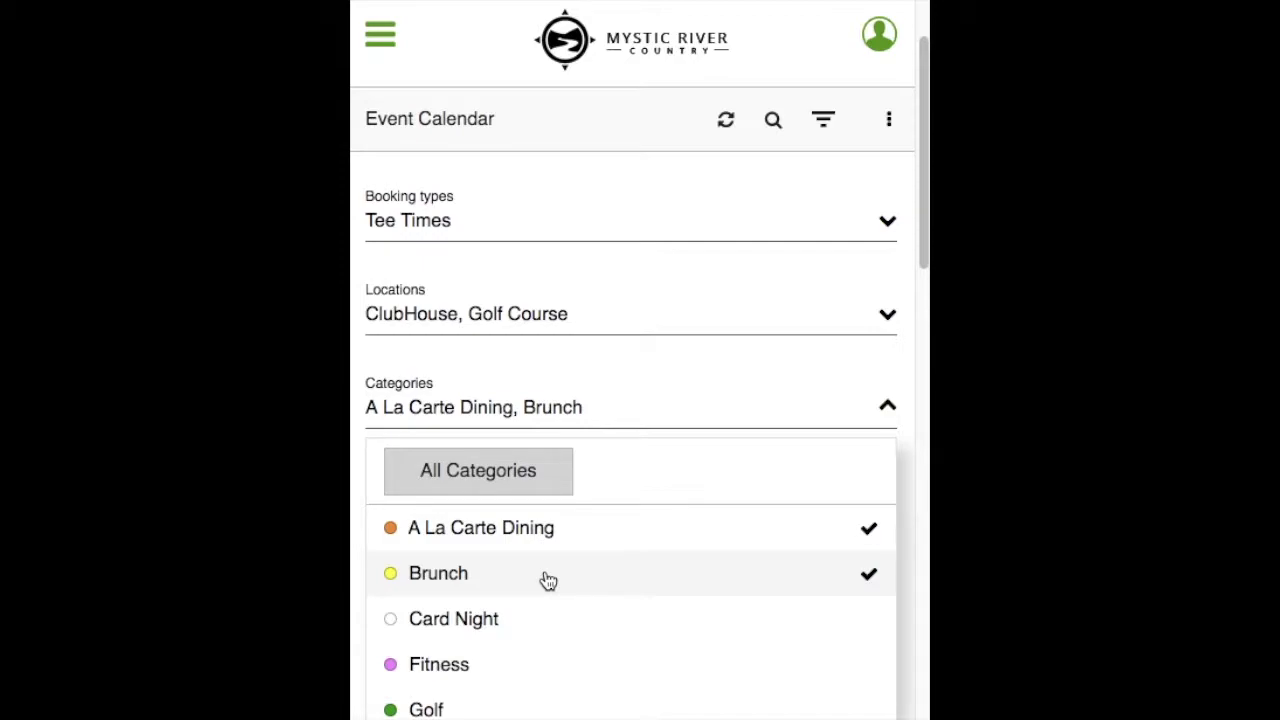
left_click(553, 421)
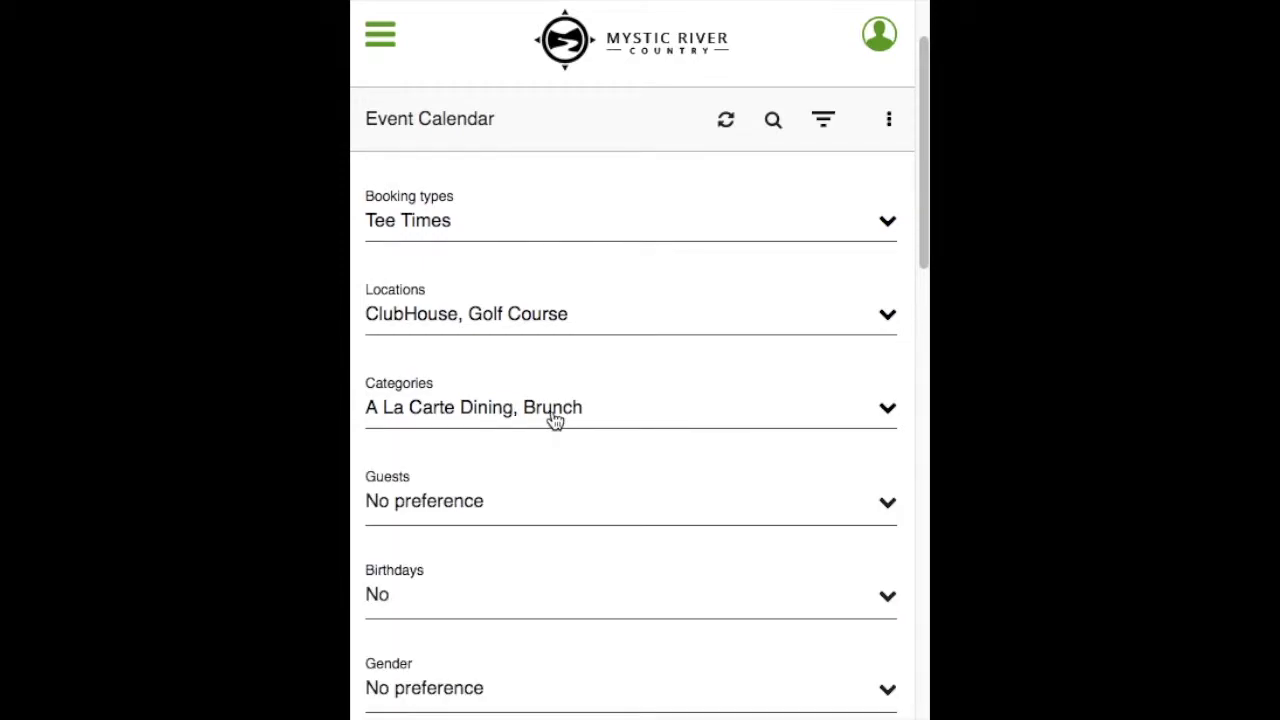
Keep Guests, Birthdays and Gender at defaults, then reset all filters and close the panel
left_click(555, 518)
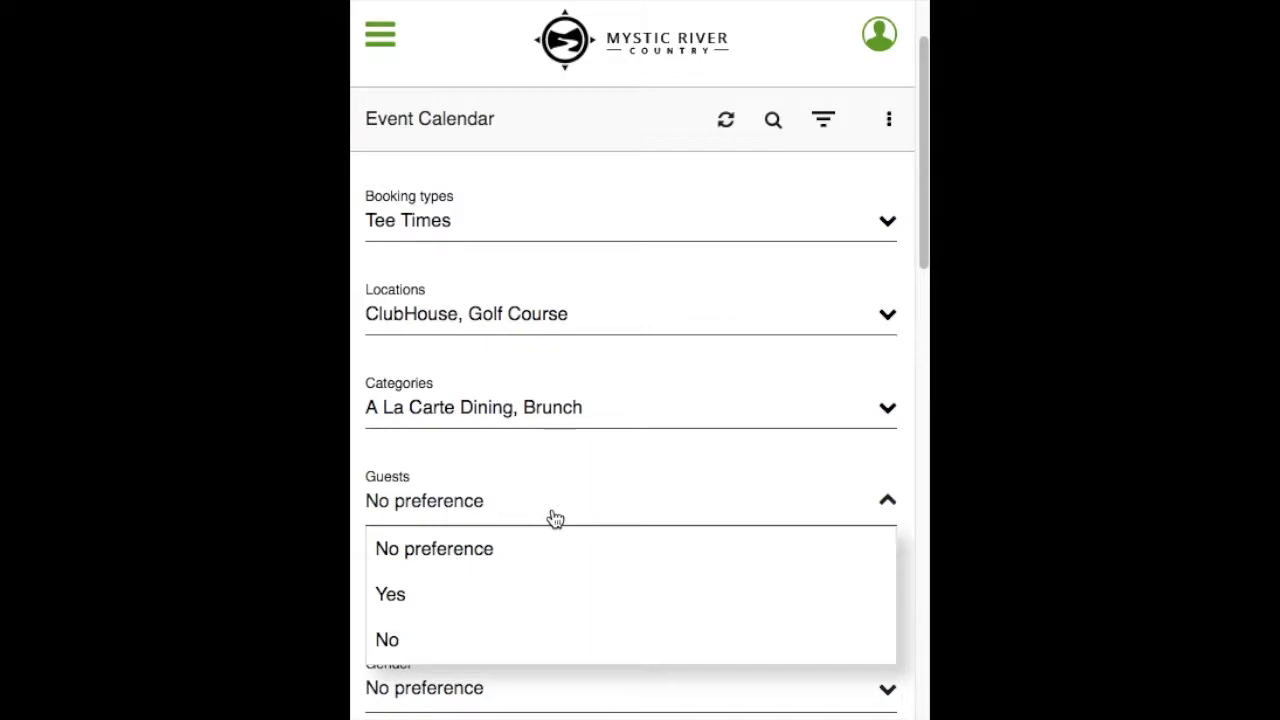
left_click(555, 518)
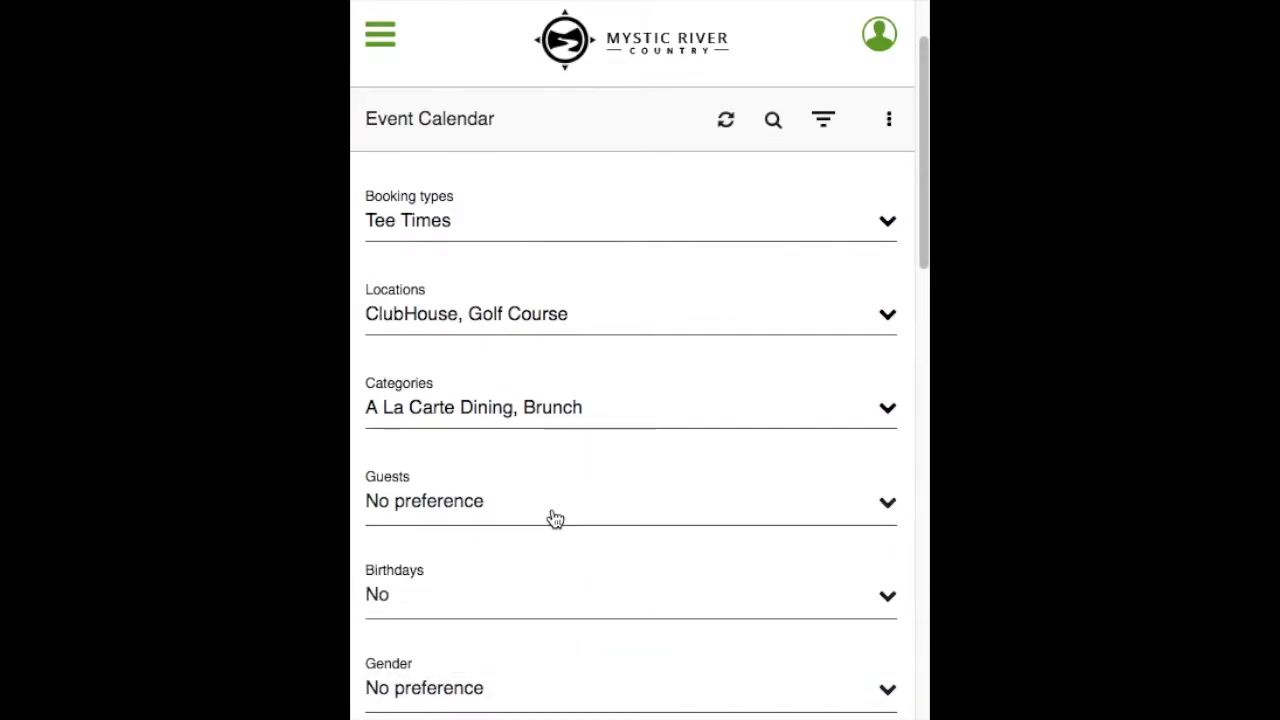
scroll(553, 514, "down", 3)
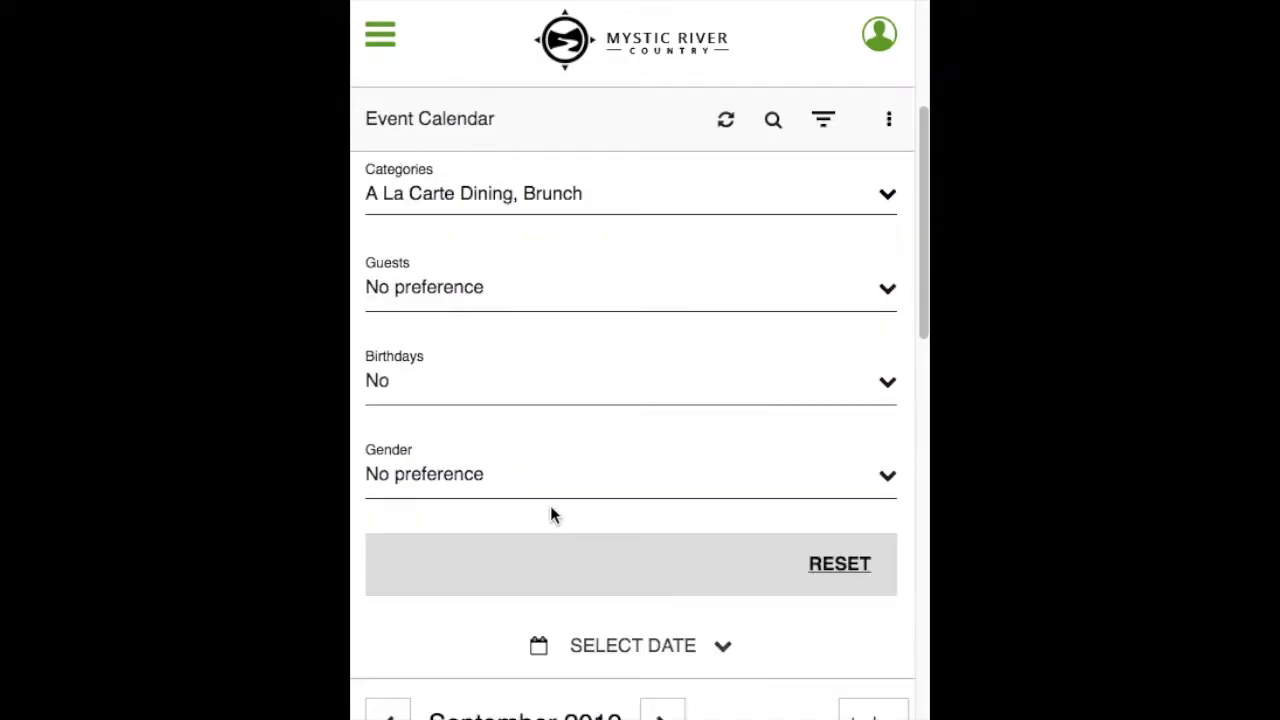
left_click(542, 391)
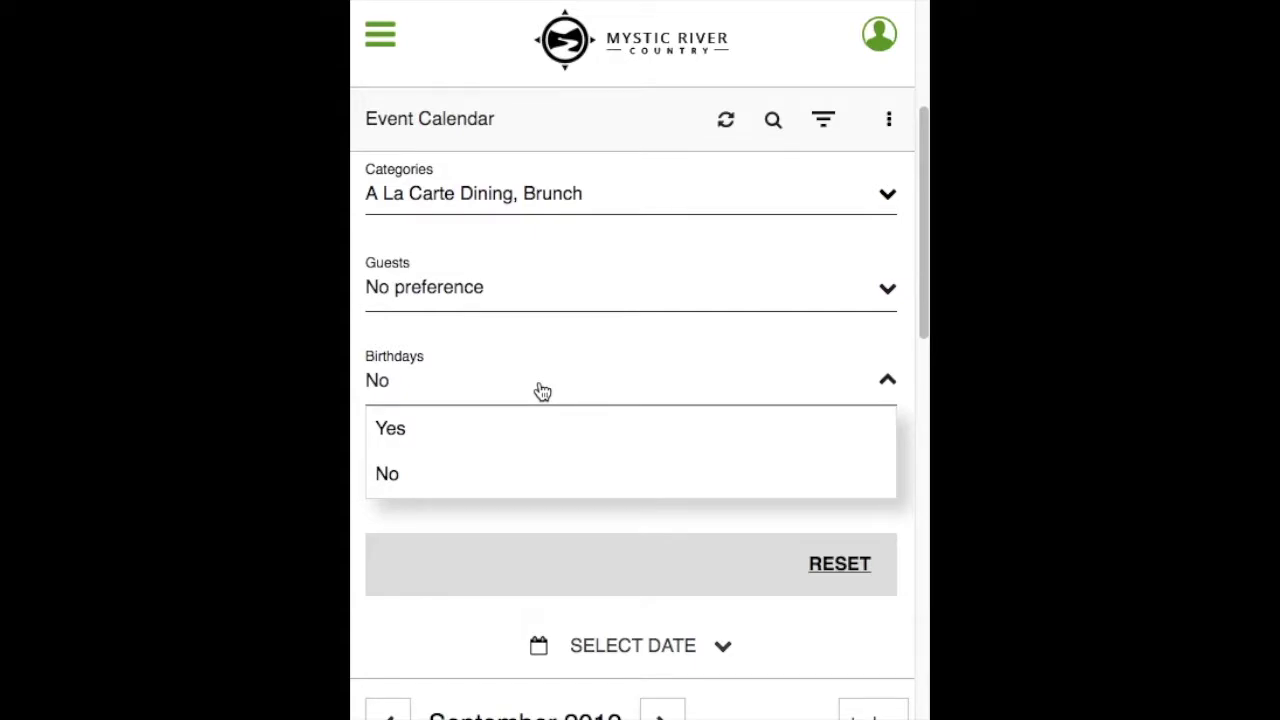
left_click(542, 391)
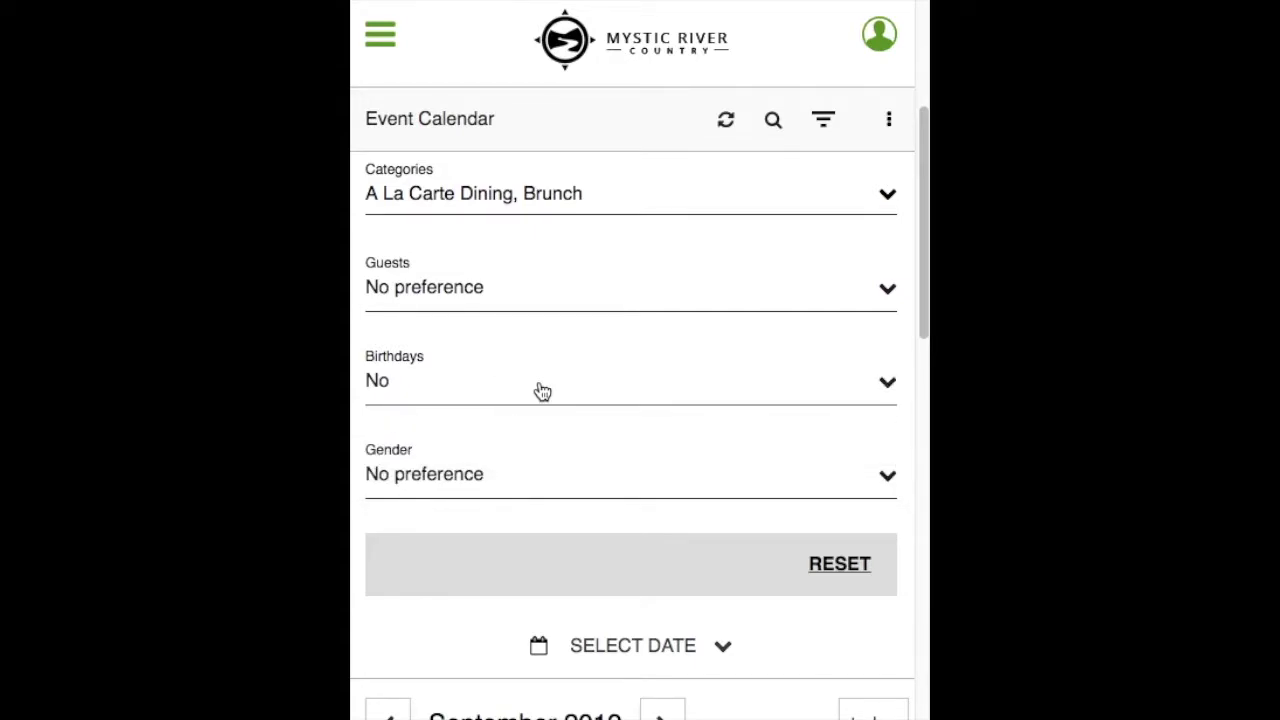
left_click(543, 476)
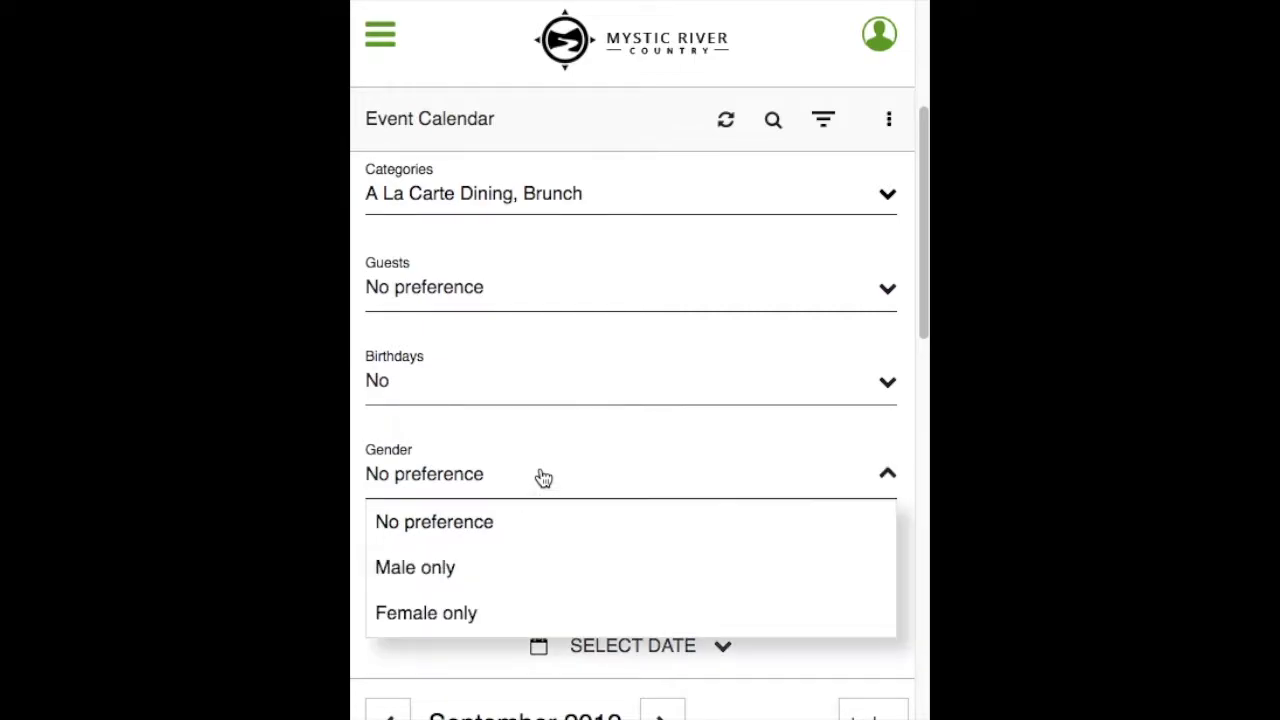
left_click(543, 478)
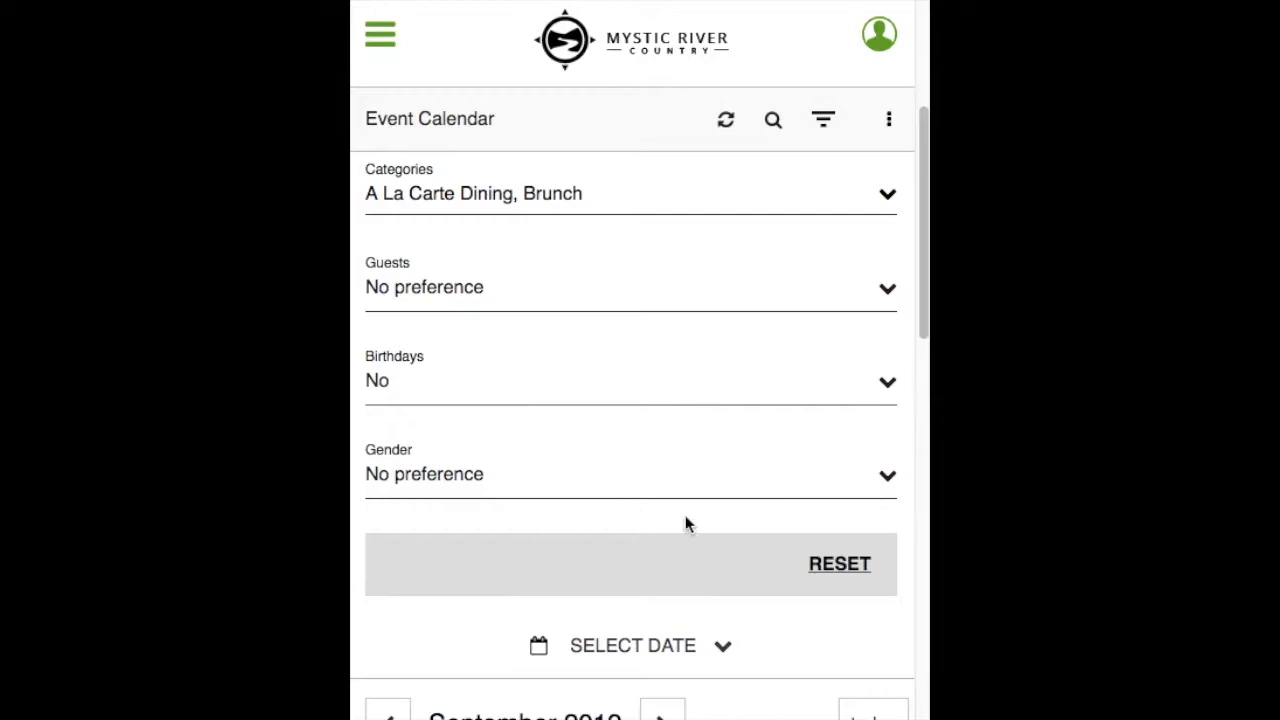
left_click(840, 565)
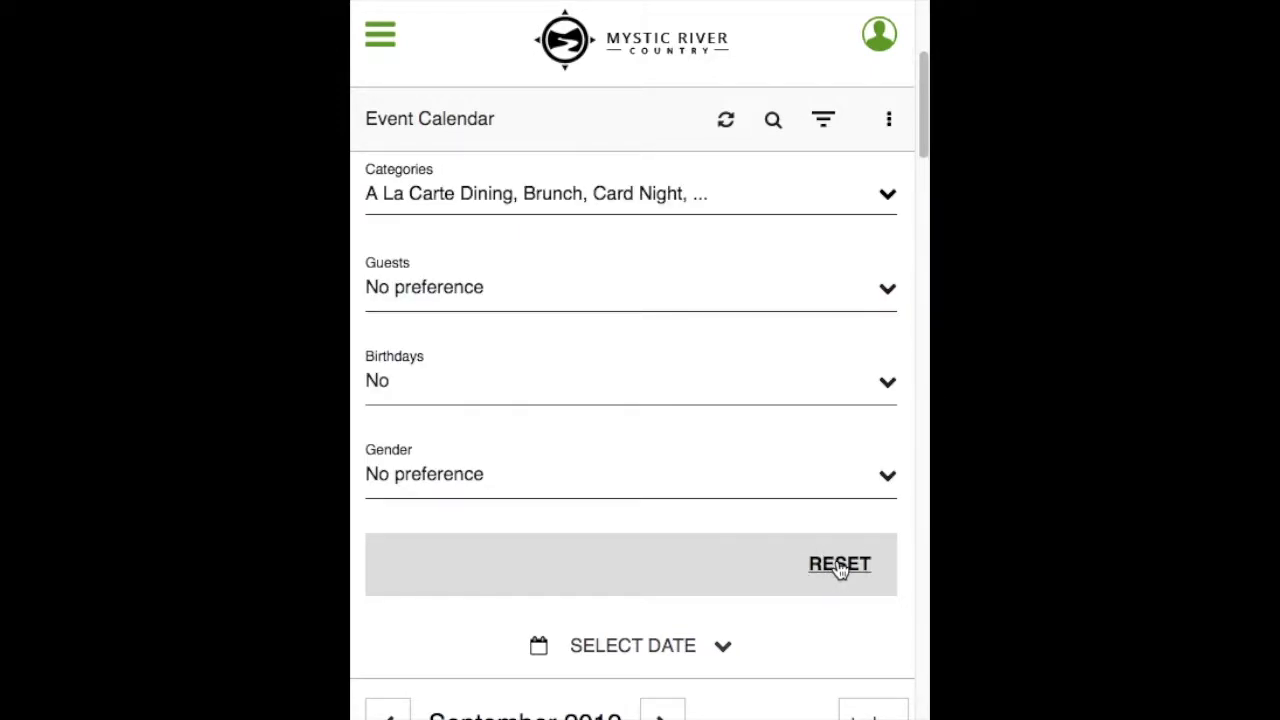
left_click(824, 122)
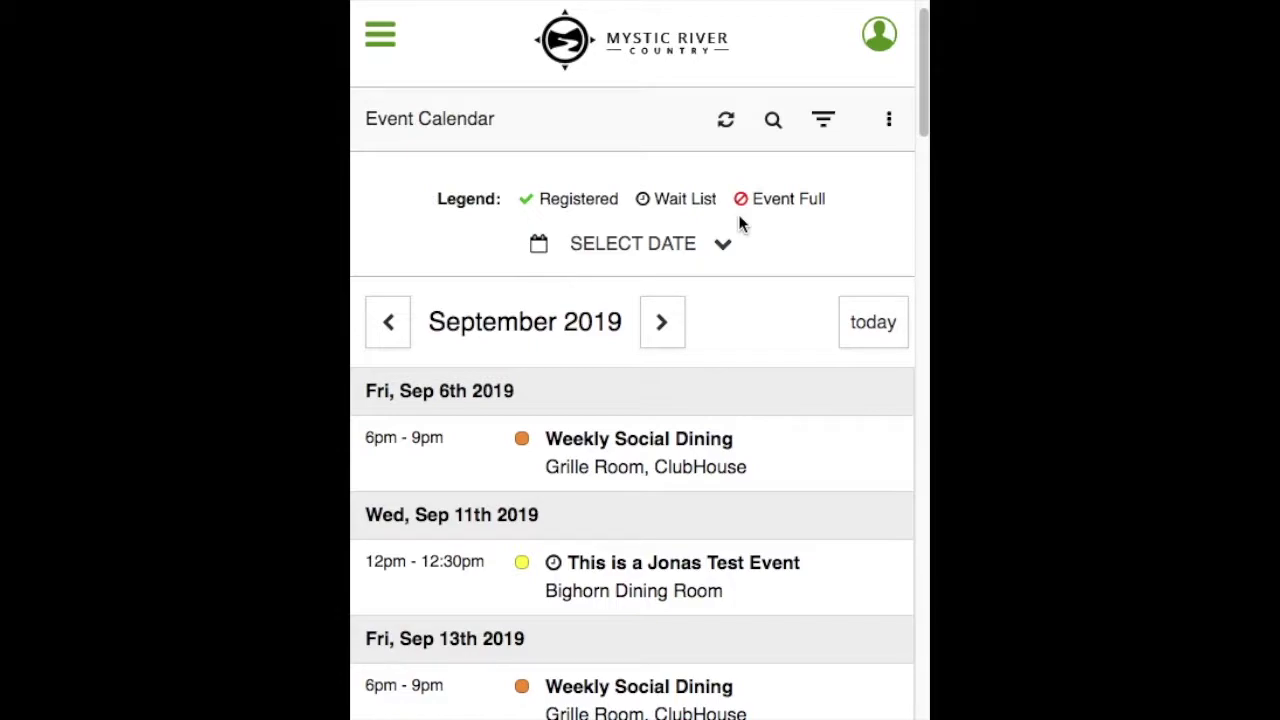
Jump the date picker to Saturday Nov 2, 2019, then step back to October 2019 events
left_click(674, 253)
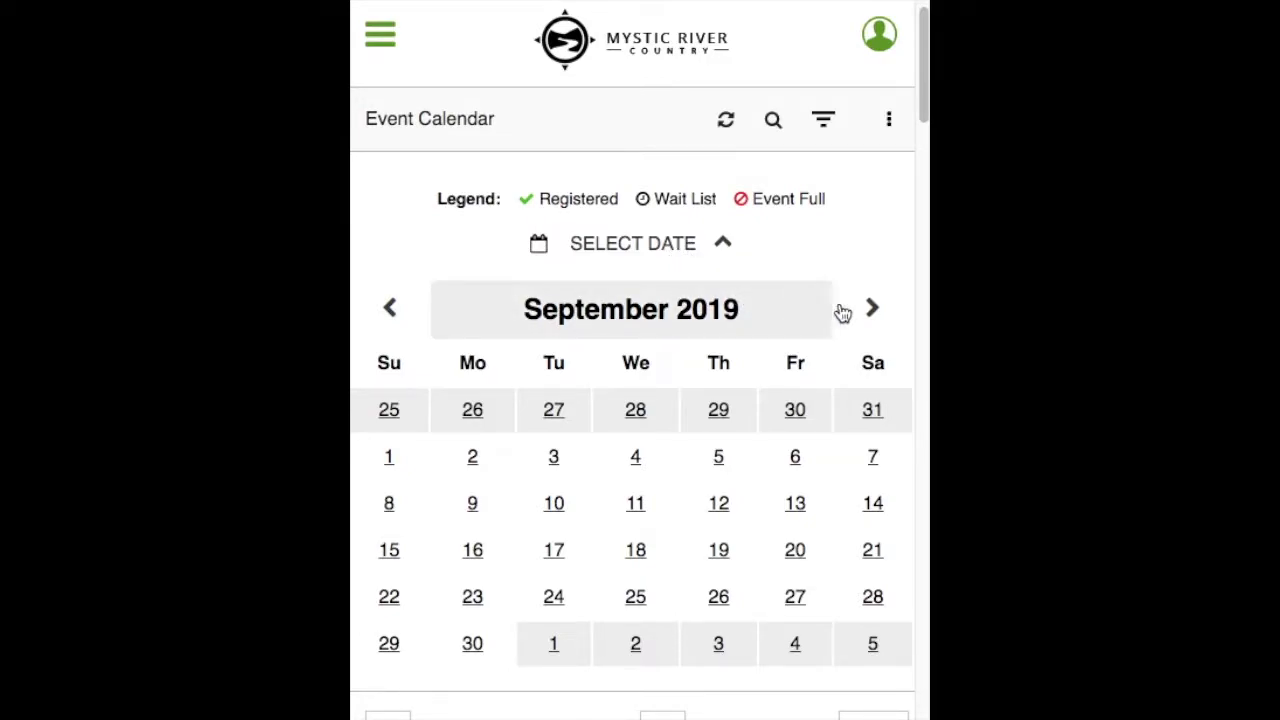
left_click(873, 311)
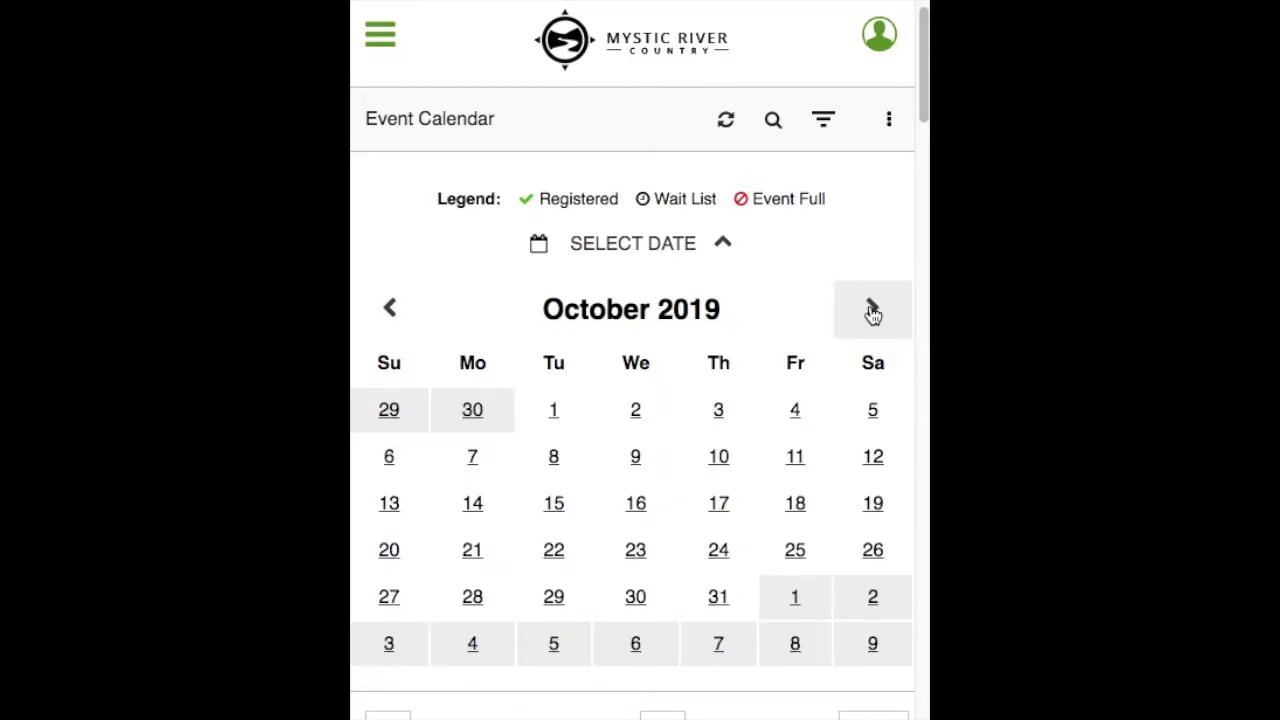
left_click(873, 311)
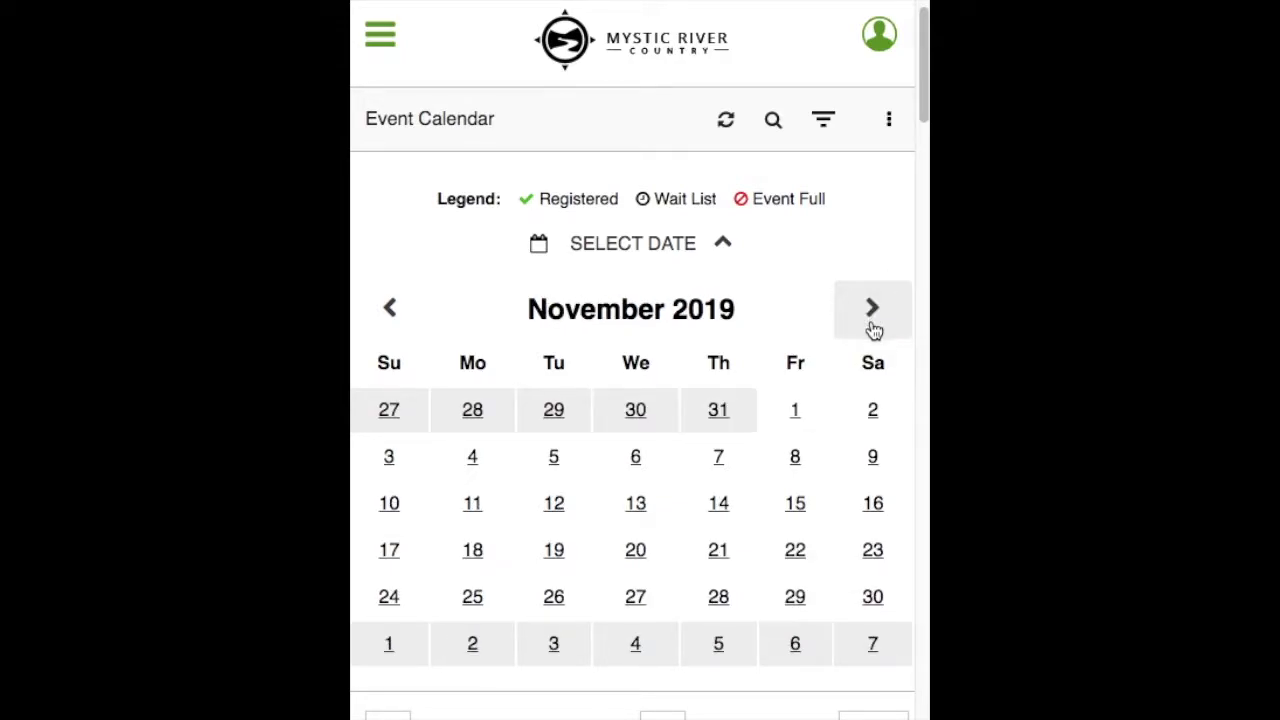
left_click(877, 414)
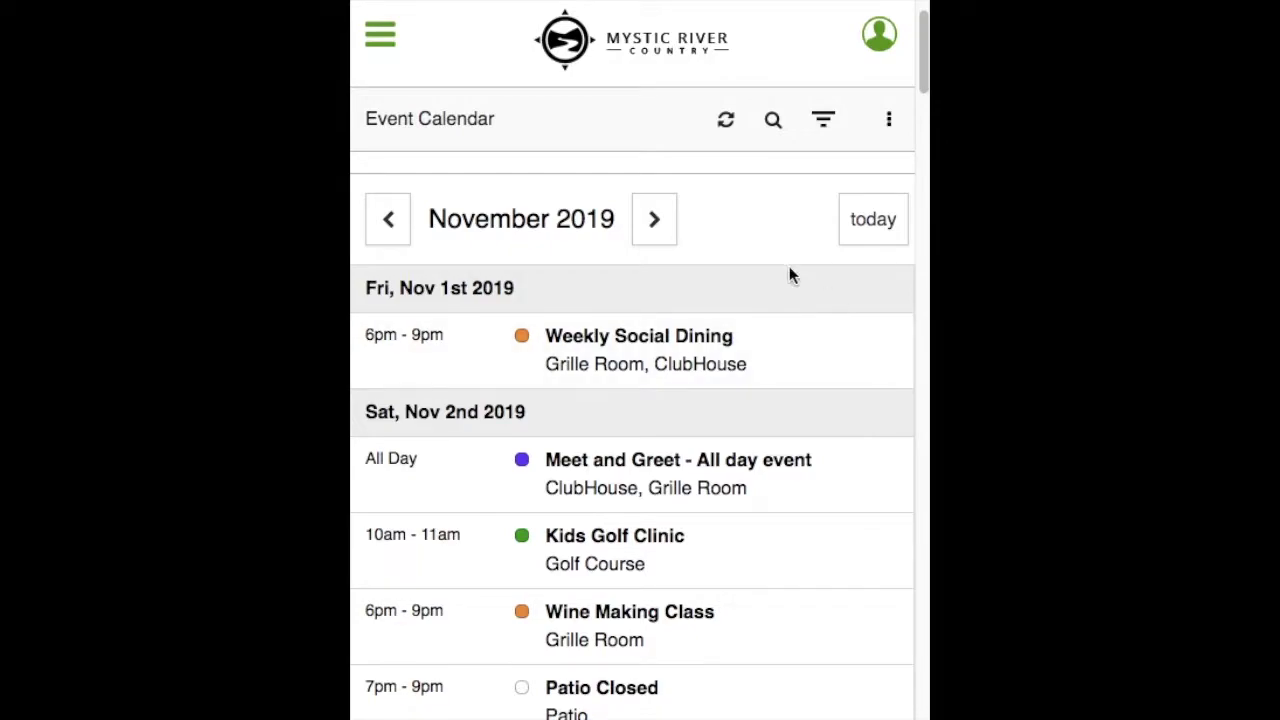
left_click(392, 232)
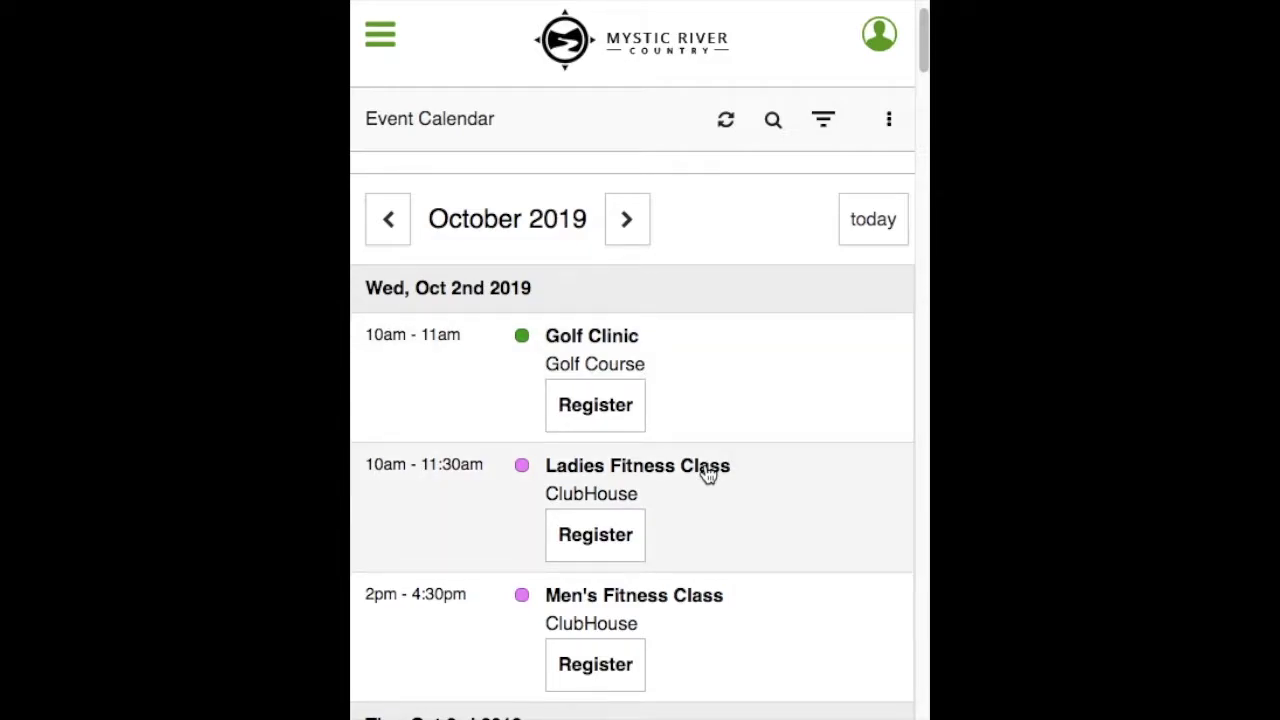
Open the Oct 2 Ladies Fitness Class details and expand More Info to review prices
left_click(708, 472)
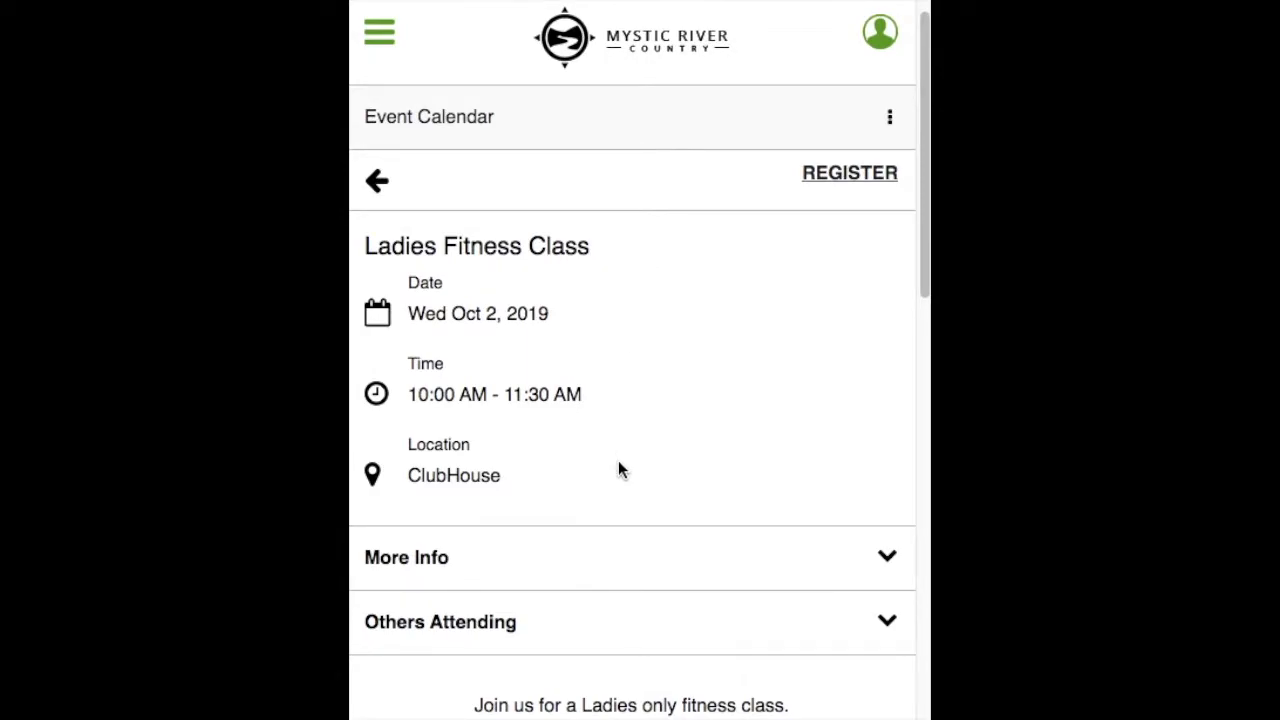
left_click(625, 563)
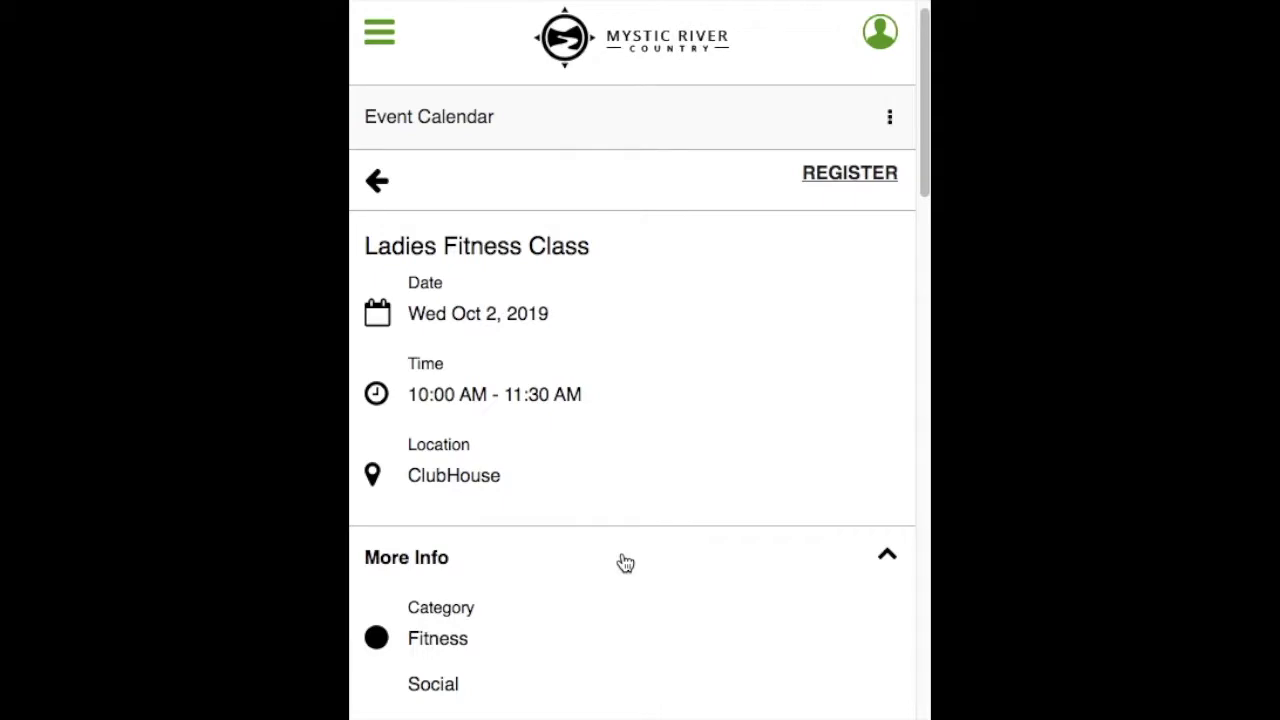
scroll(625, 563, "down", 3)
scroll(622, 562, "down", 3)
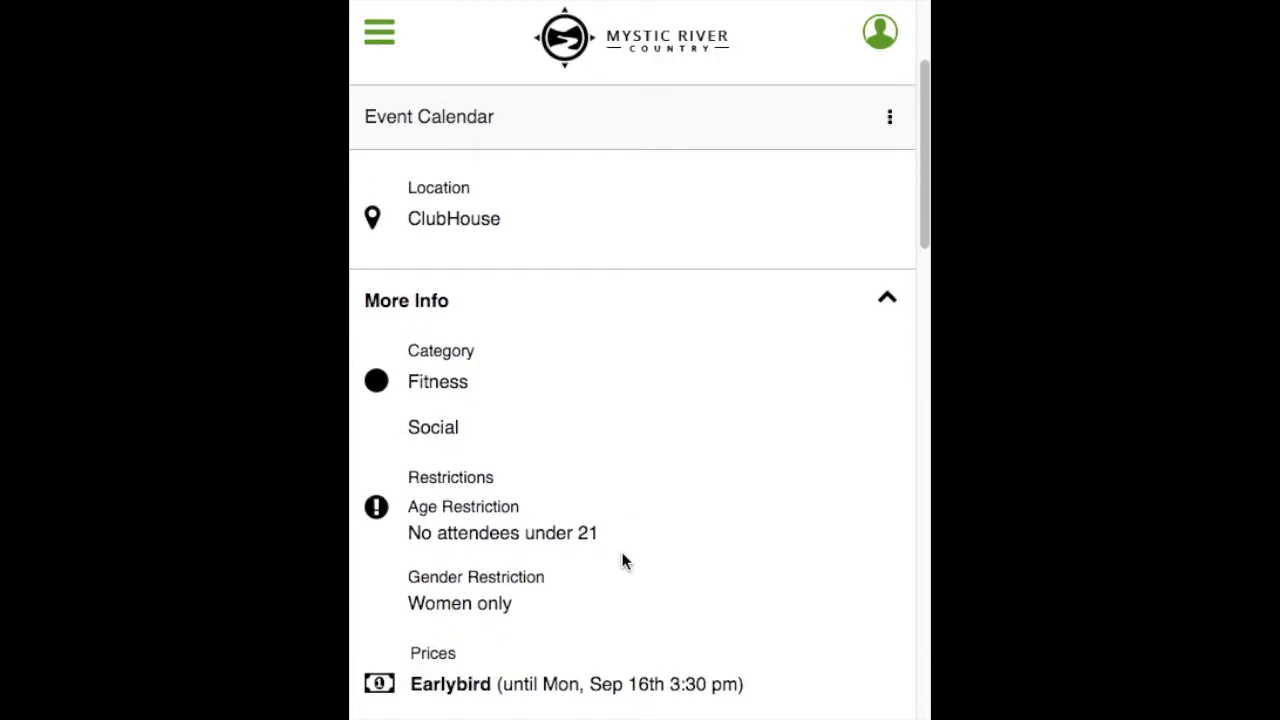
scroll(623, 560, "down", 2)
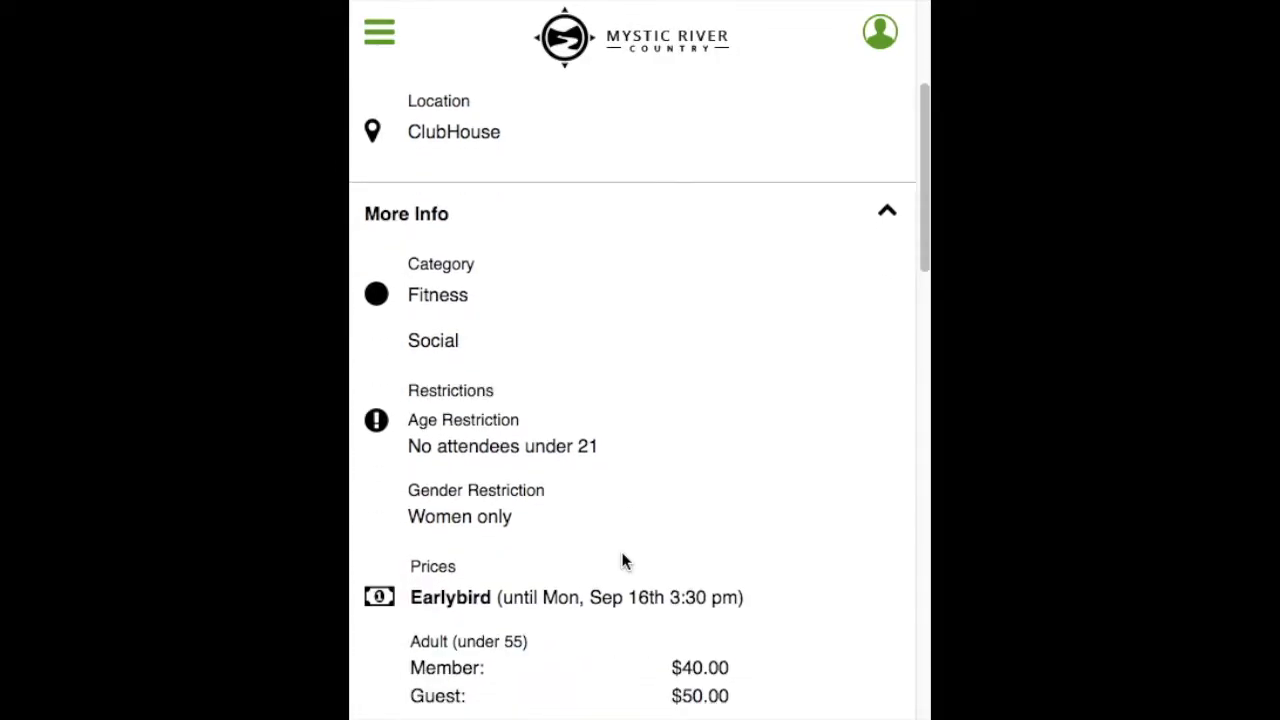
scroll(623, 560, "down", 1)
scroll(623, 560, "down", 5)
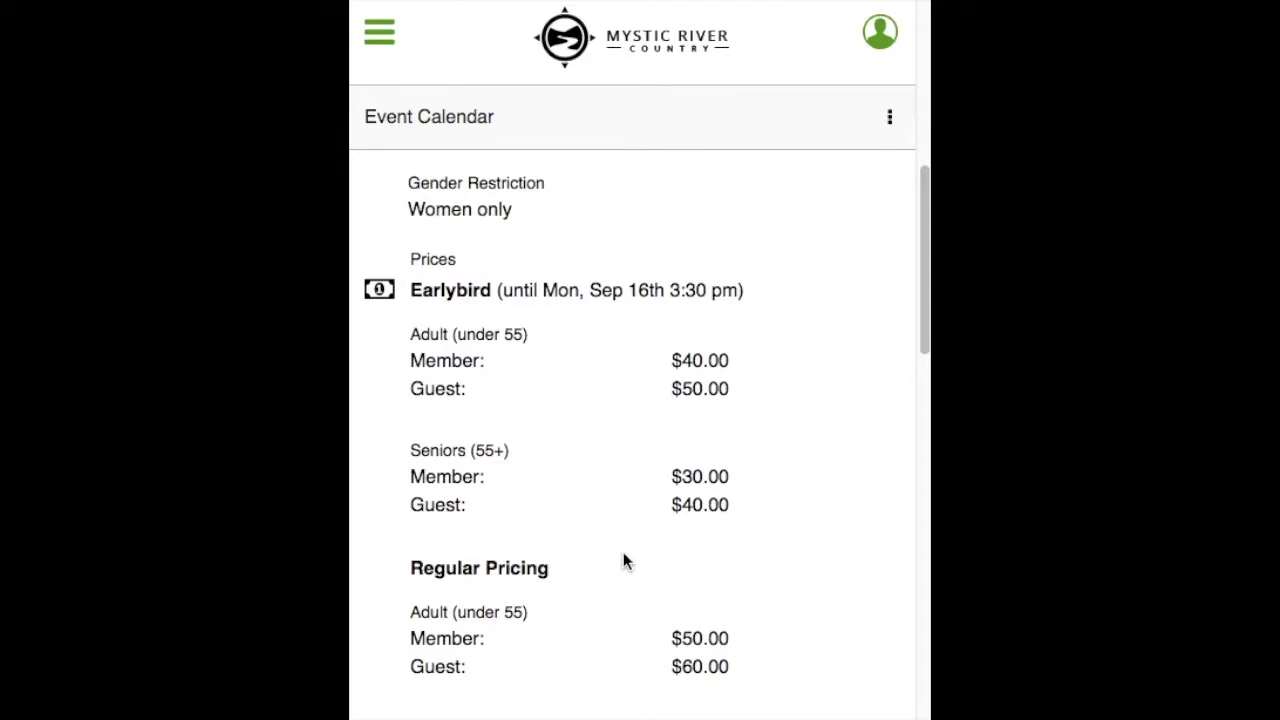
scroll(623, 560, "down", 4)
Check the Others Attending list, then return to the top of the page
left_click(626, 563)
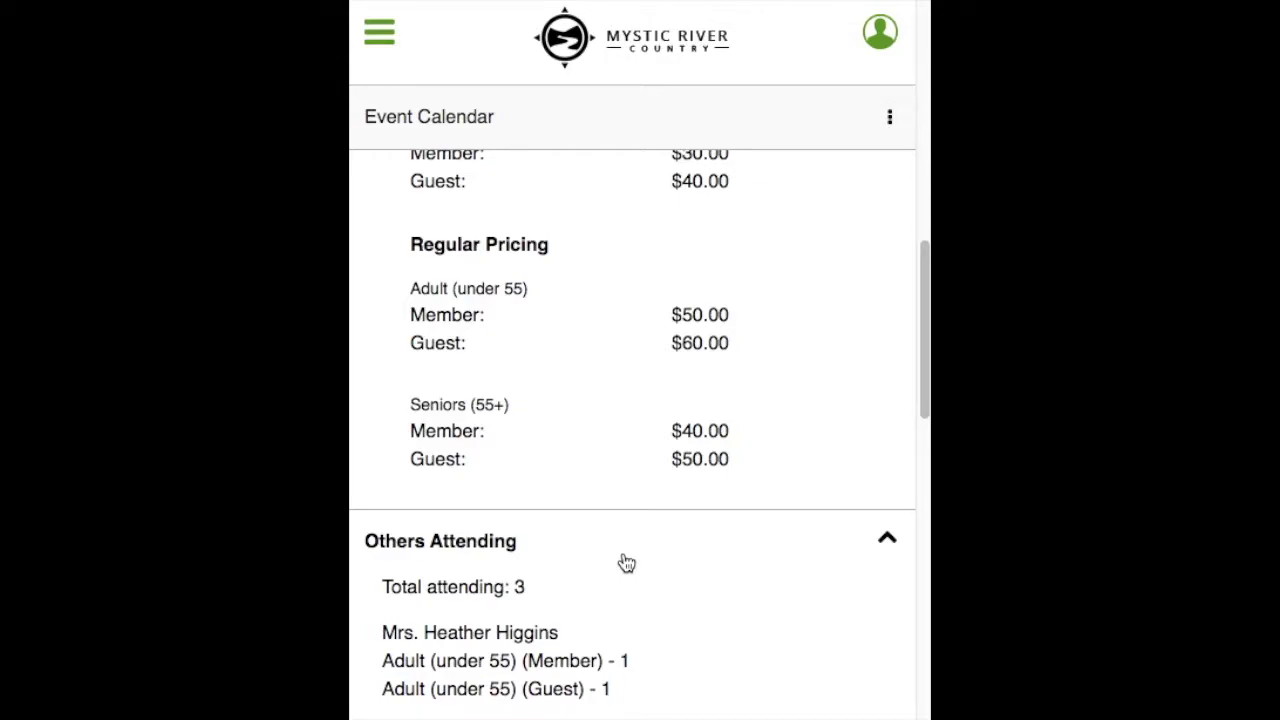
left_click(623, 563)
scroll(623, 560, "down", 7)
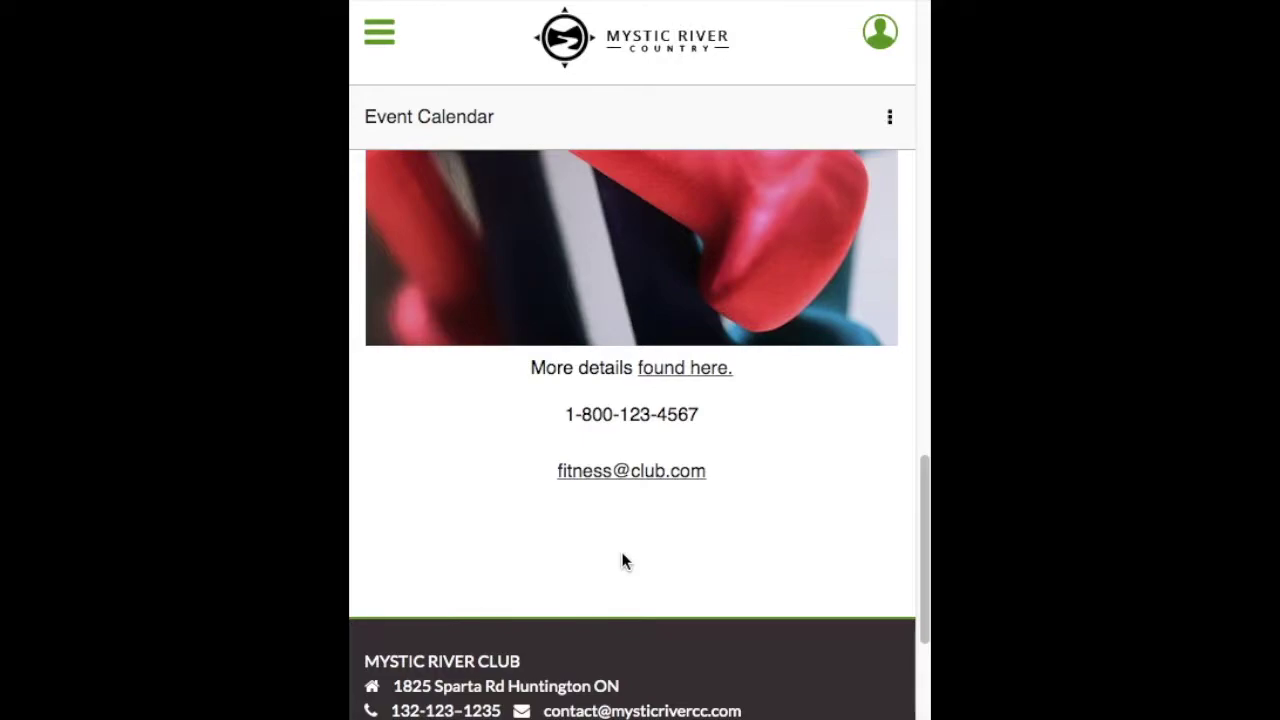
left_click_drag(926, 134, 926, 36)
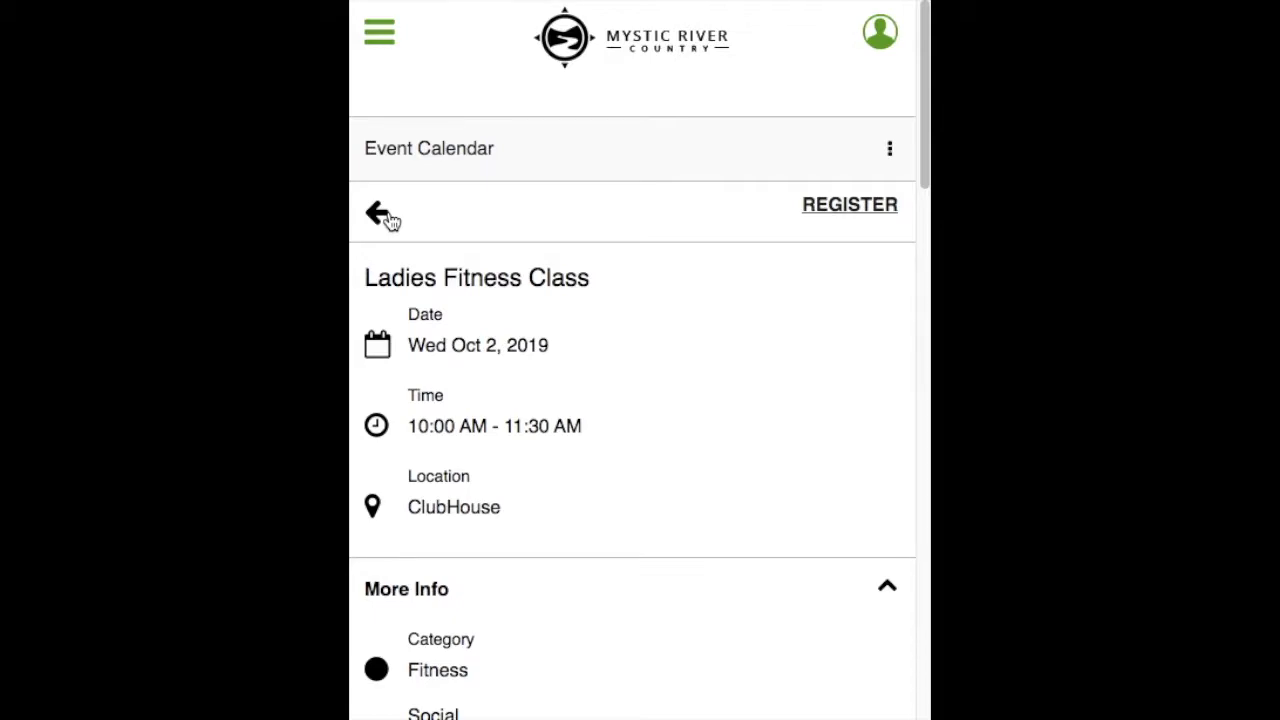
Register for the class, keeping the single registrant as Adult (under 55) - $50.00
left_click(847, 210)
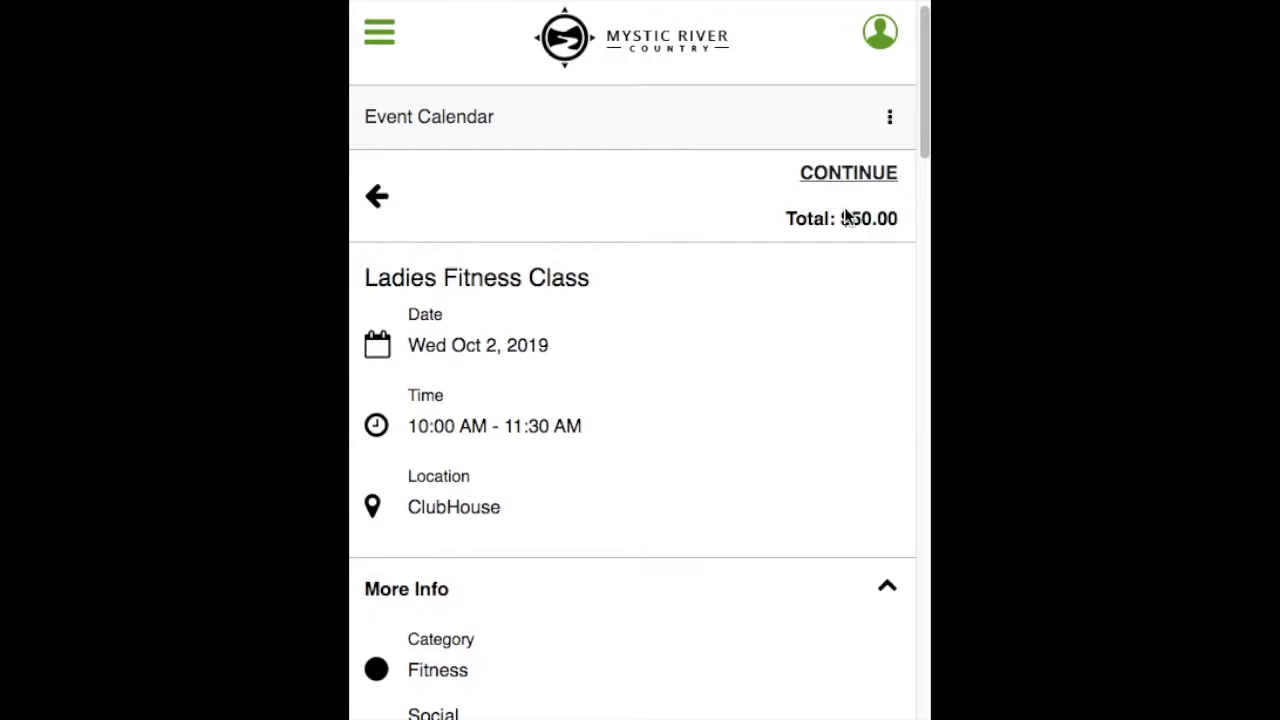
left_click(751, 604)
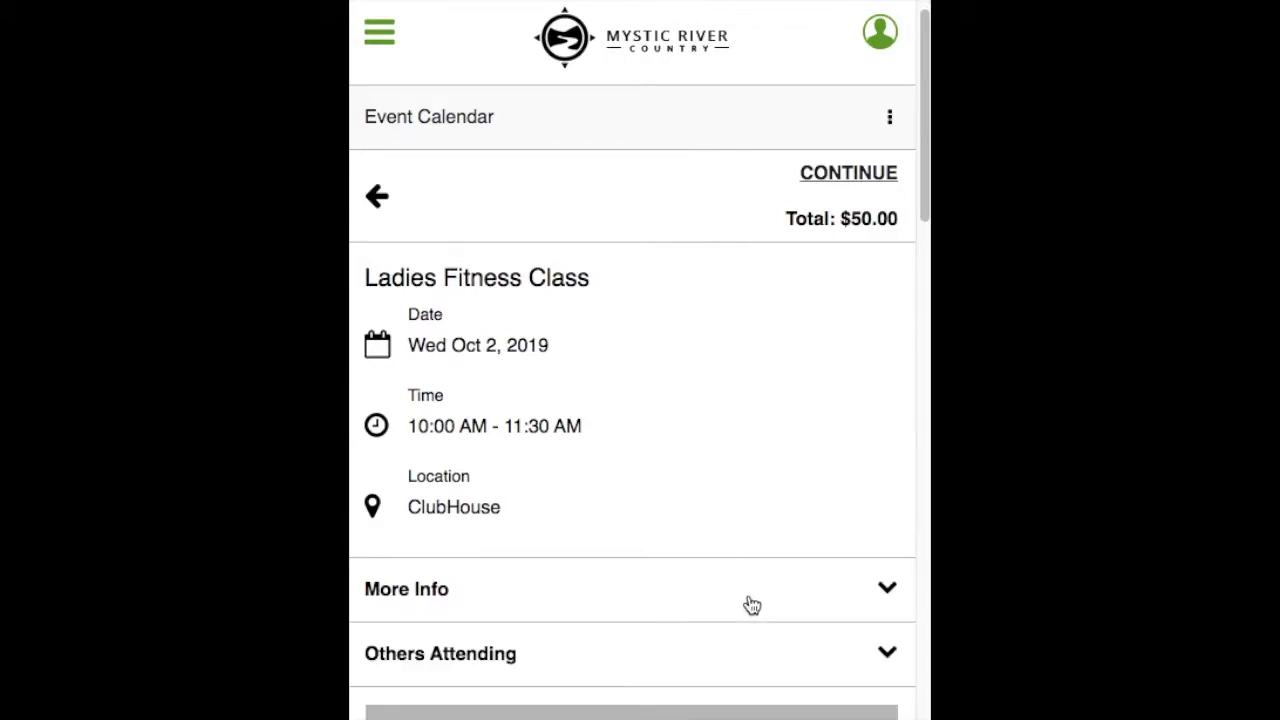
scroll(752, 605, "down", 5)
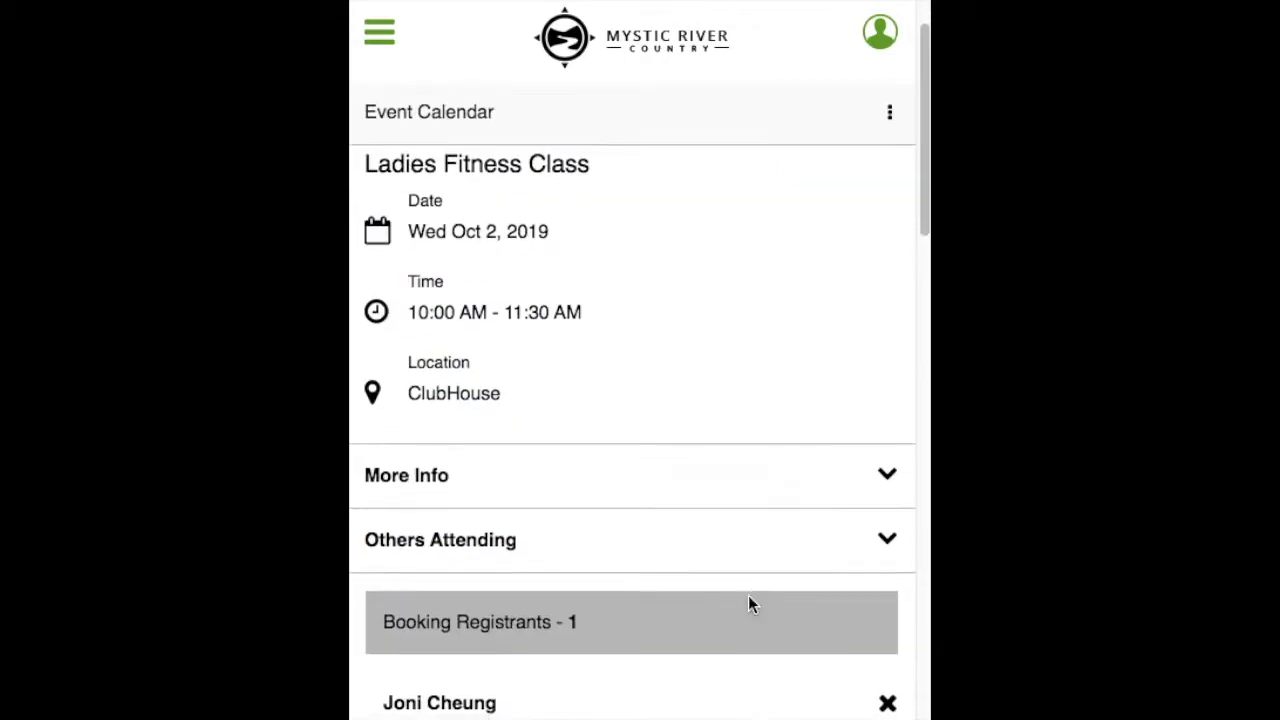
scroll(750, 603, "down", 1)
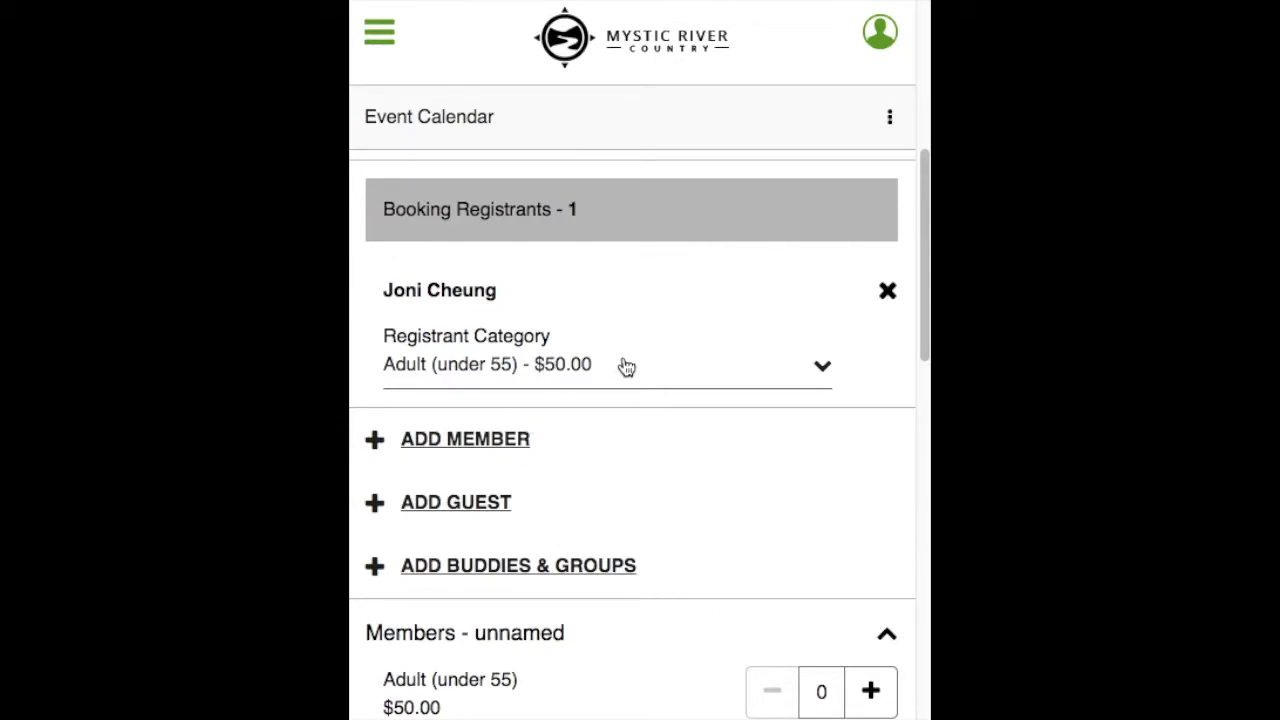
left_click(651, 380)
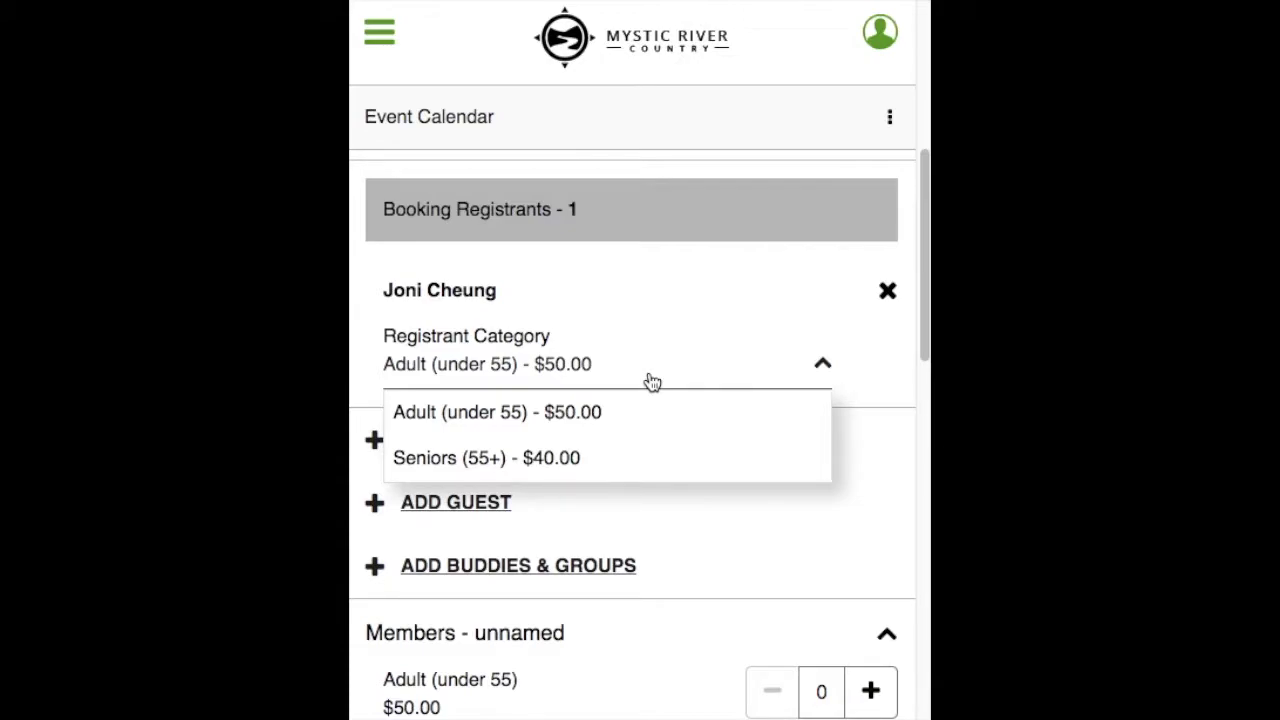
left_click(634, 423)
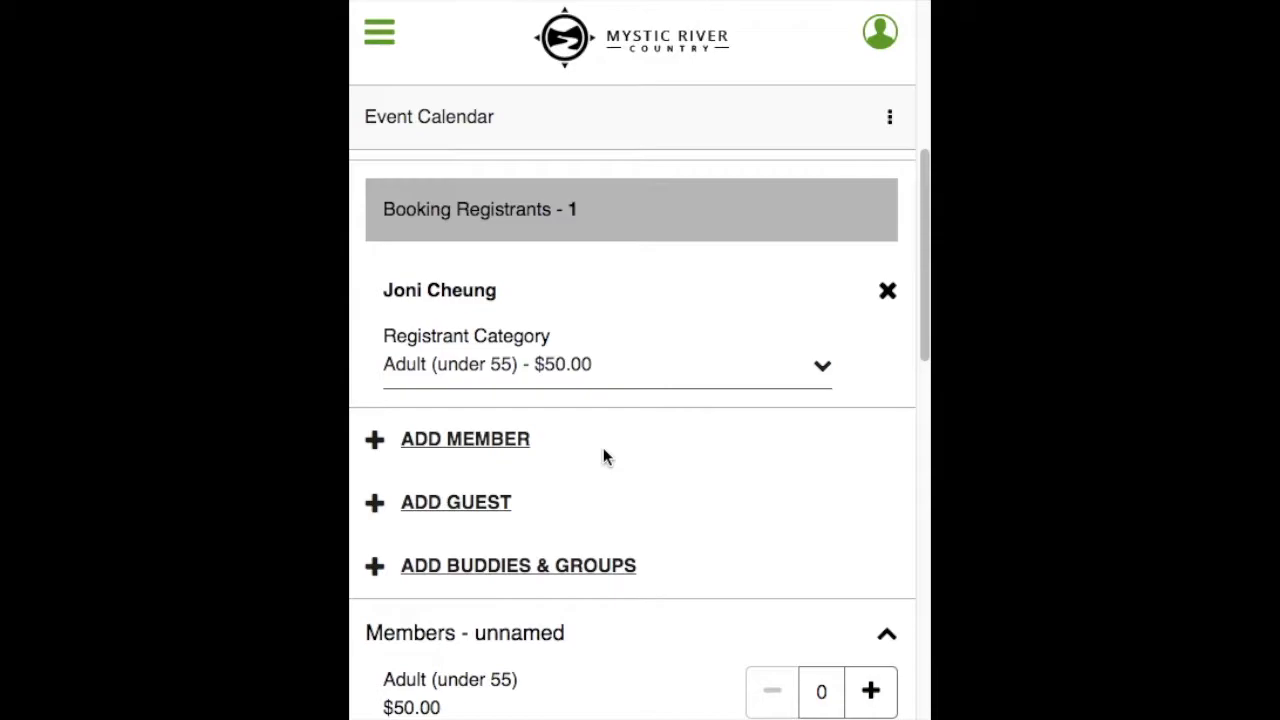
Search for and add a second member as Adult (under 55), bringing the total to $100.00
left_click(505, 442)
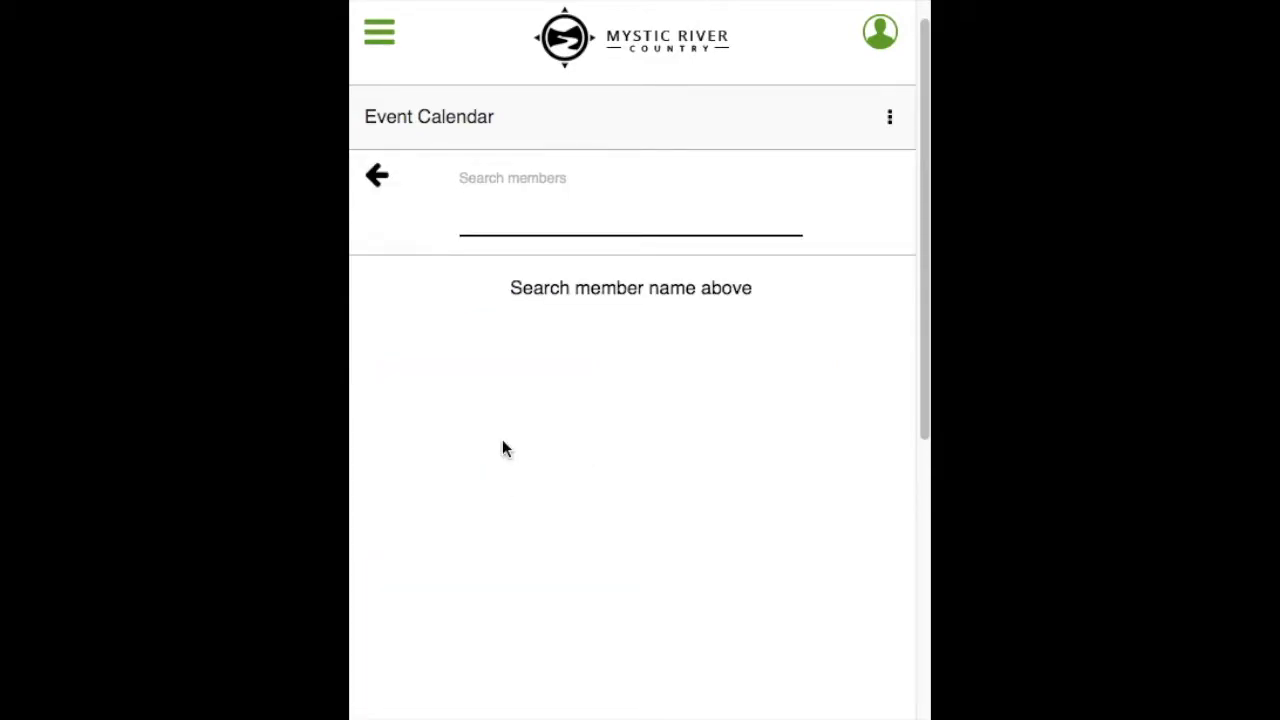
type("an")
left_click(528, 318)
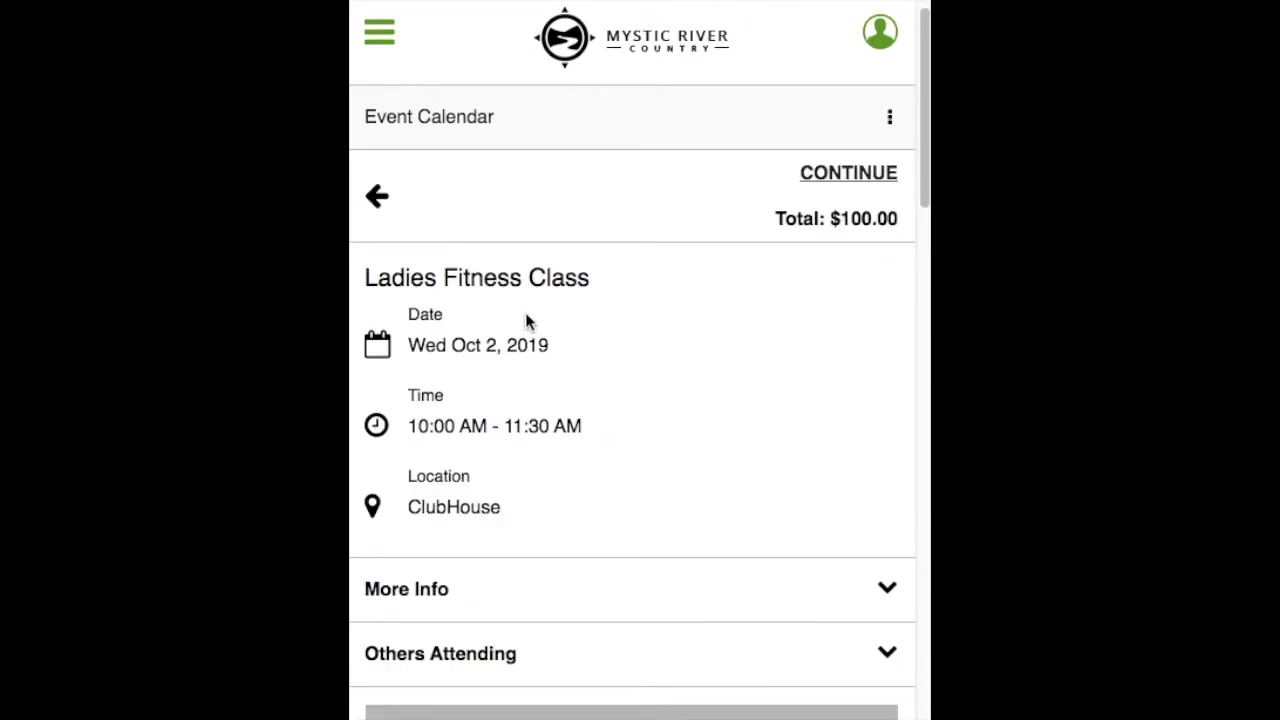
scroll(525, 312, "down", 10)
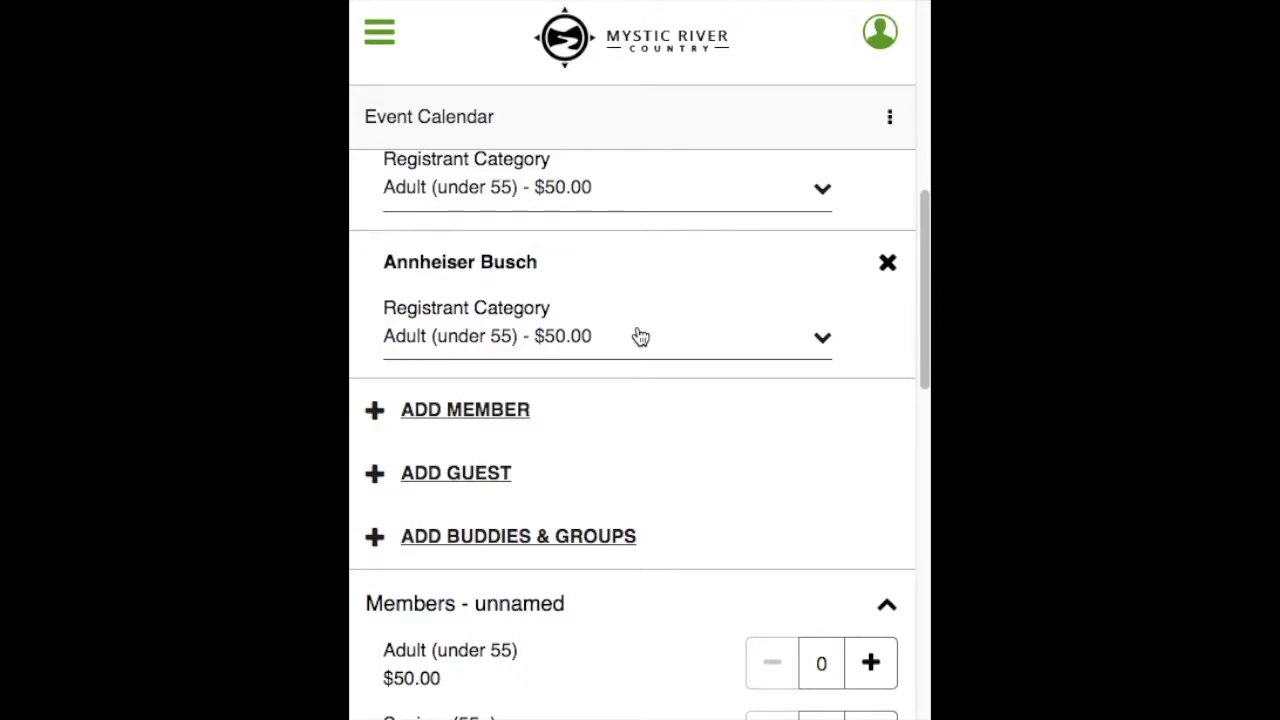
Replace the added member with a guest, entering the guest's first and last name, for $110.00
left_click(888, 264)
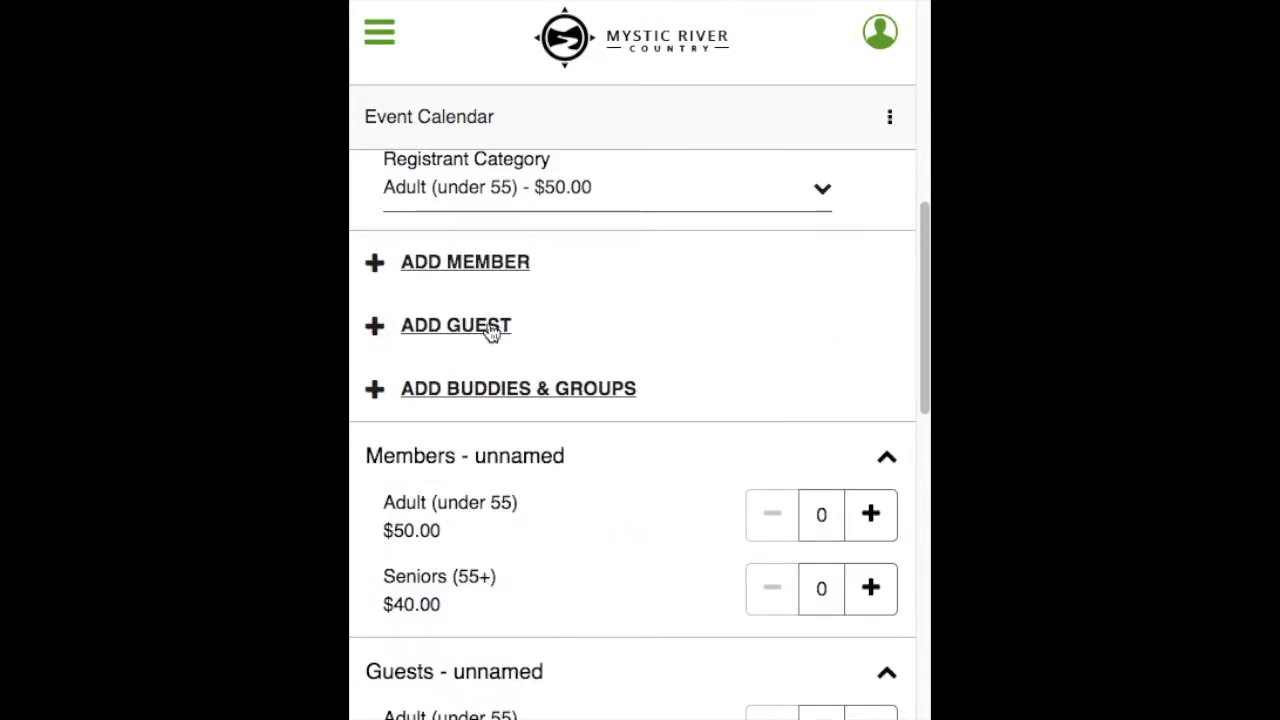
left_click(492, 330)
left_click(489, 323)
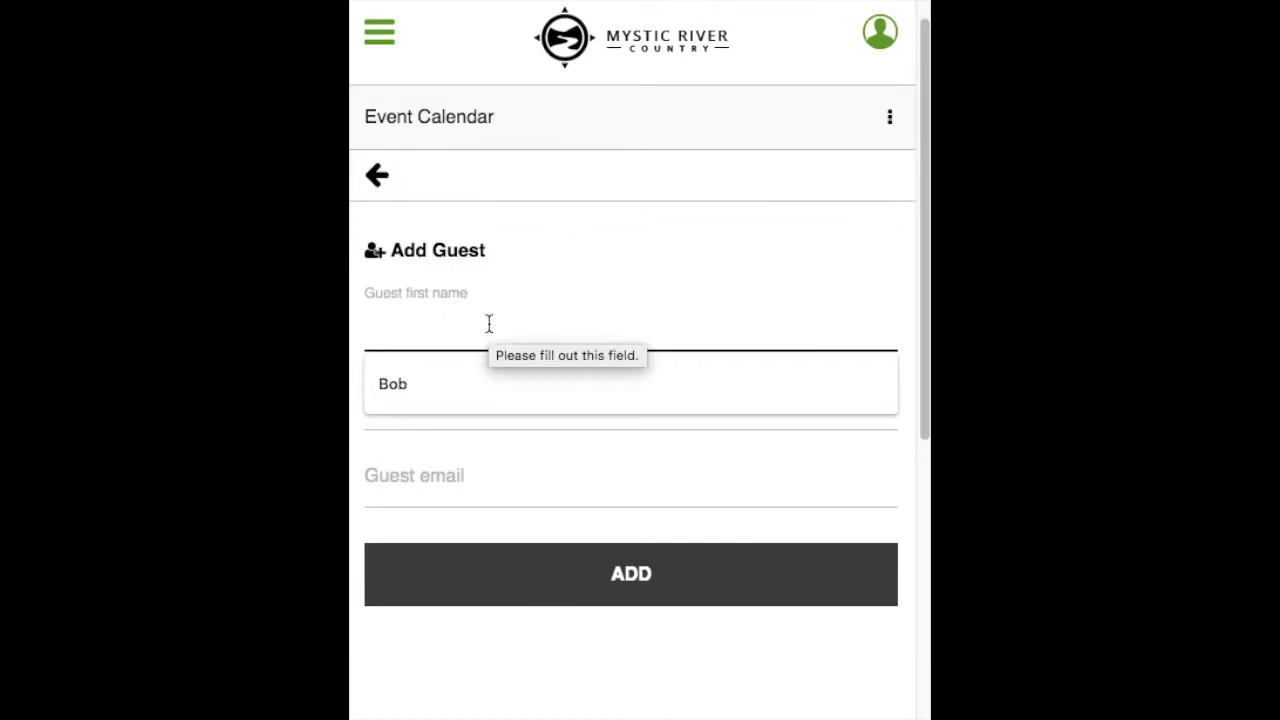
type("Ann")
left_click(491, 572)
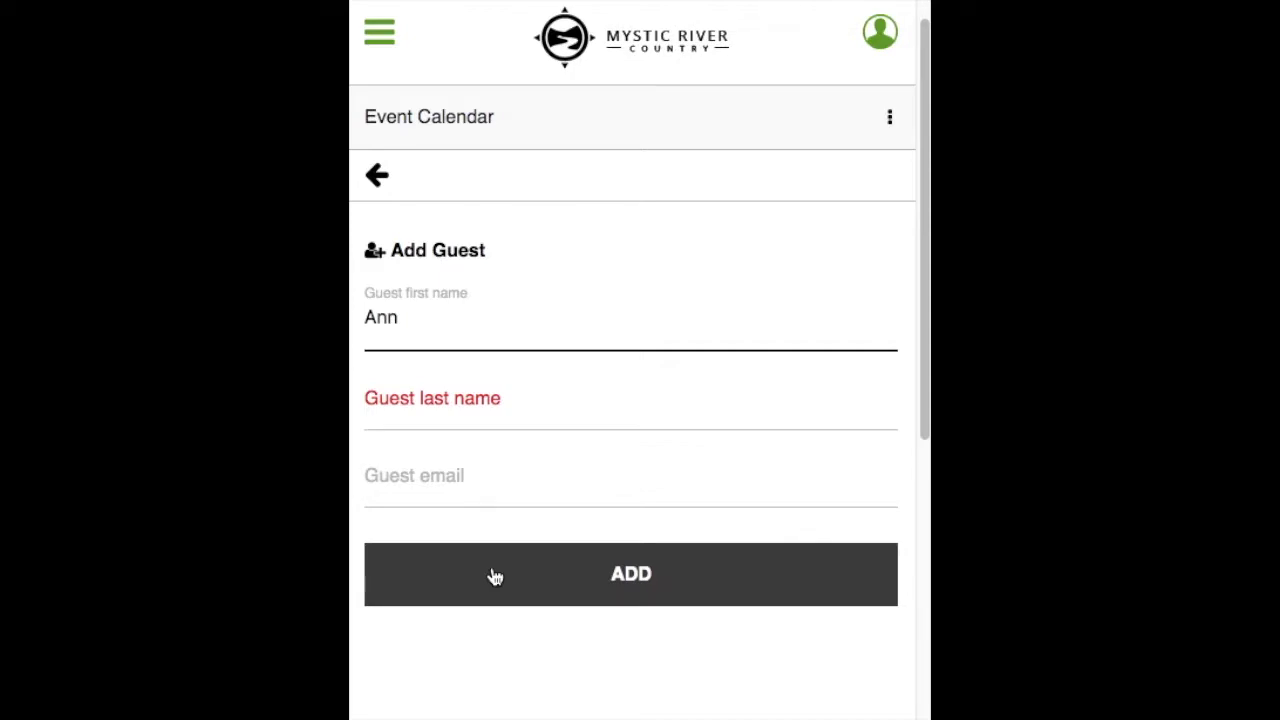
left_click(474, 417)
type("Test")
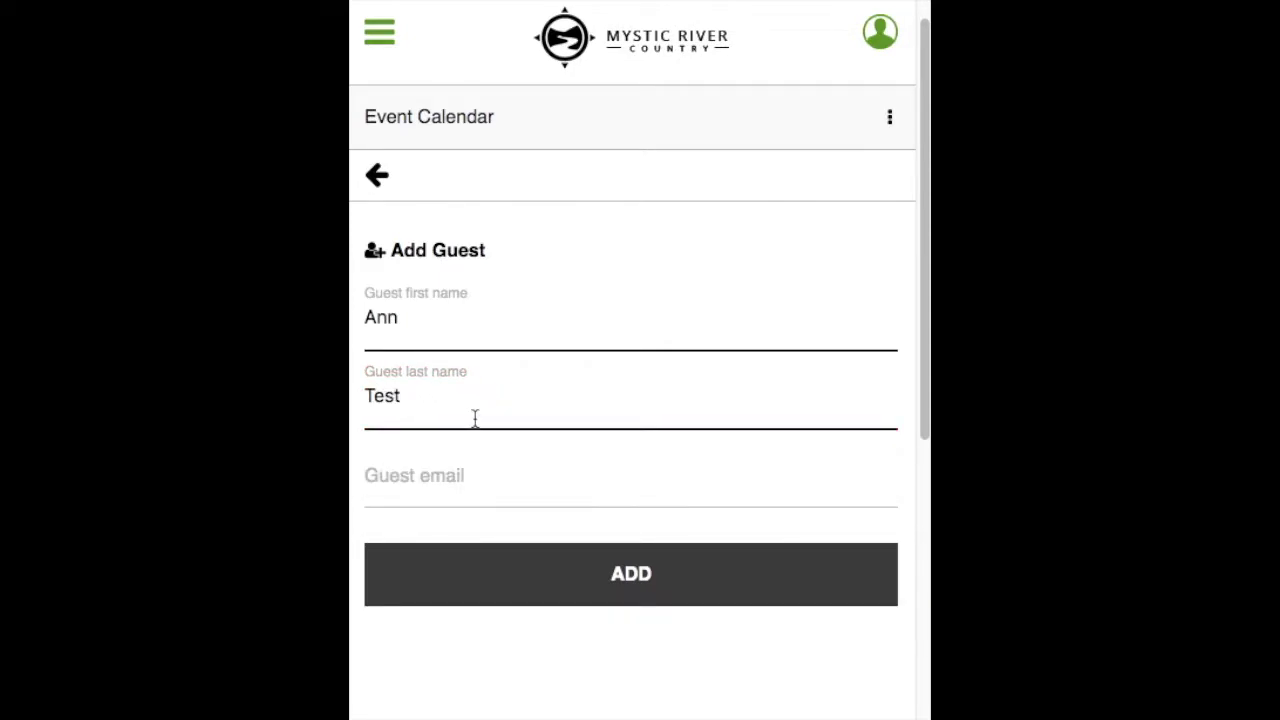
left_click(479, 492)
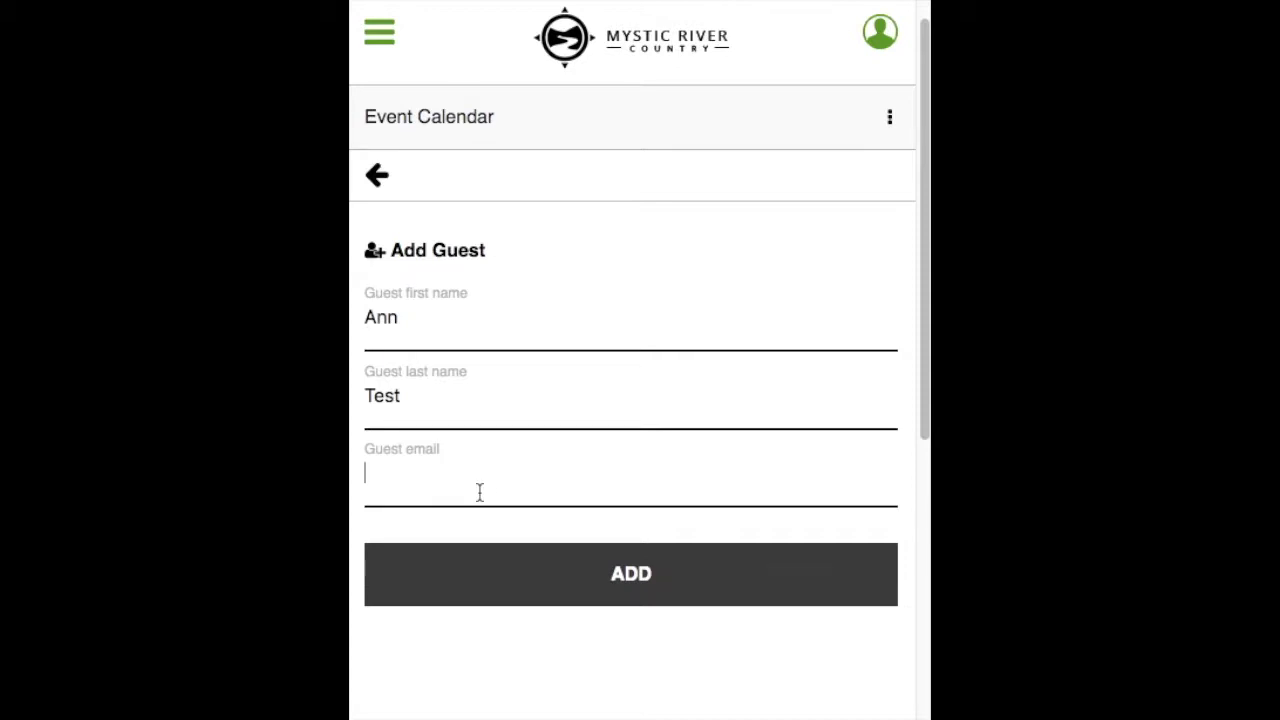
left_click(564, 572)
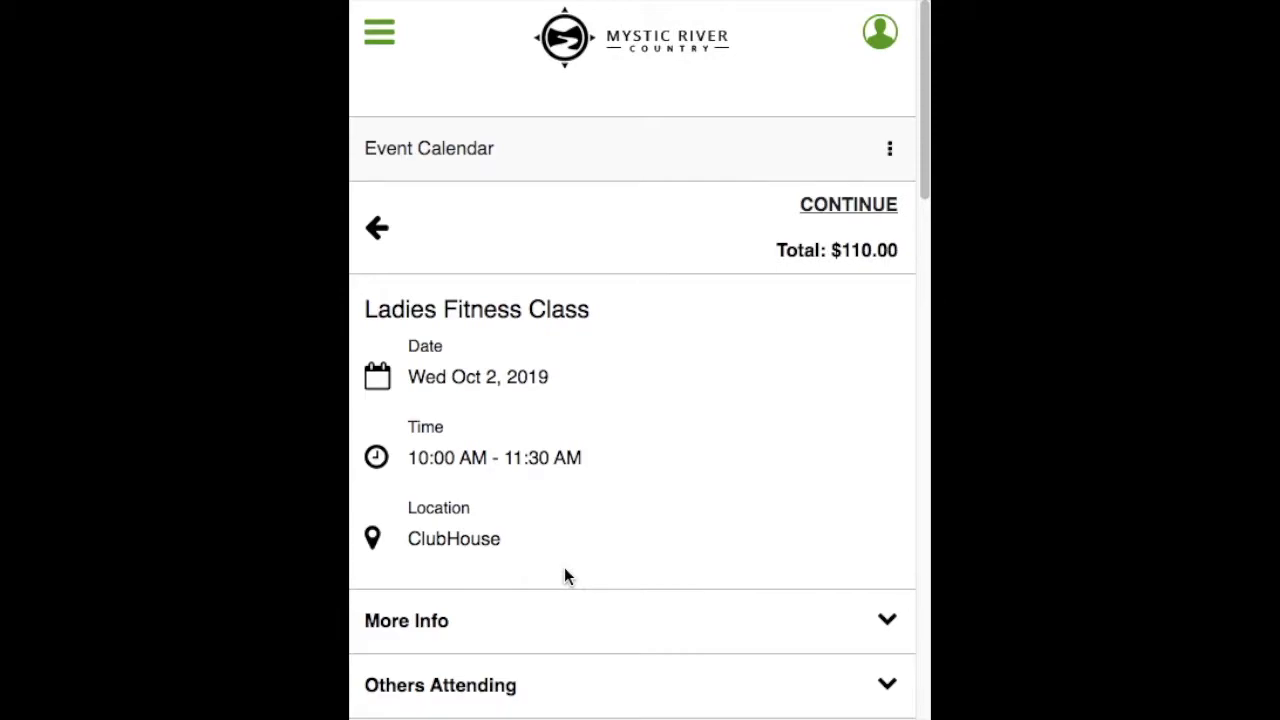
scroll(564, 567, "down", 5)
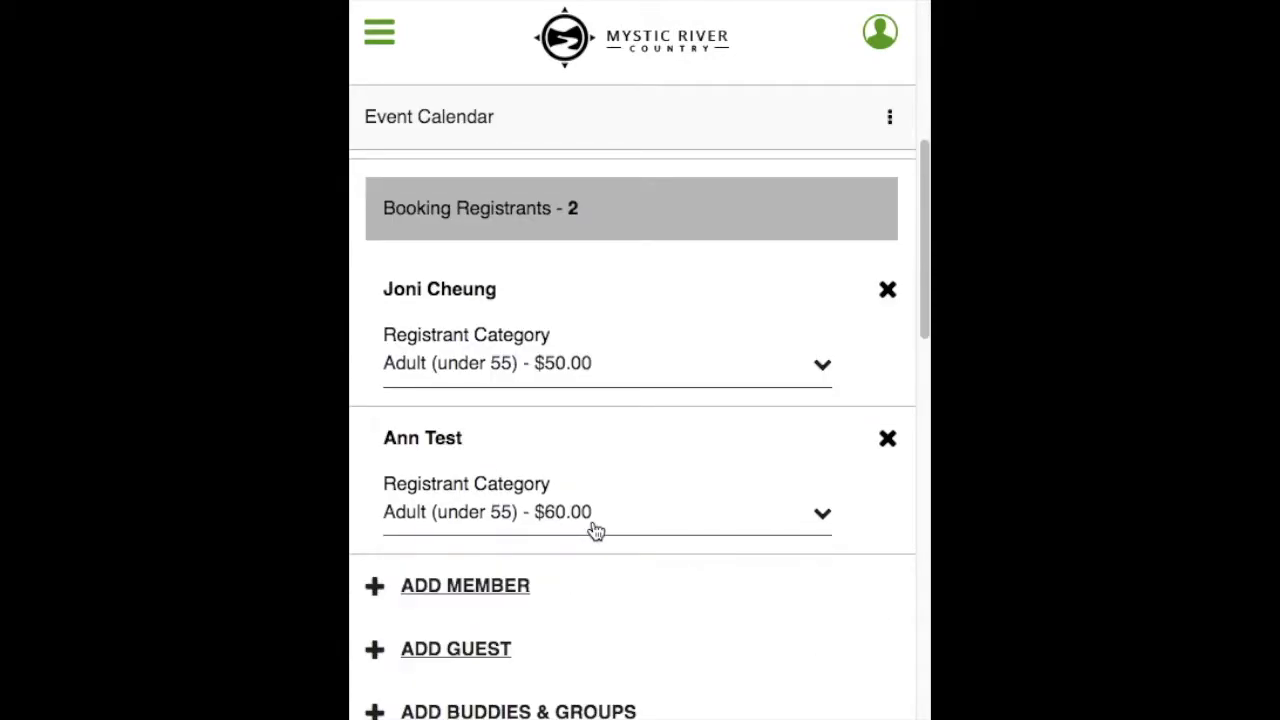
left_click(593, 708)
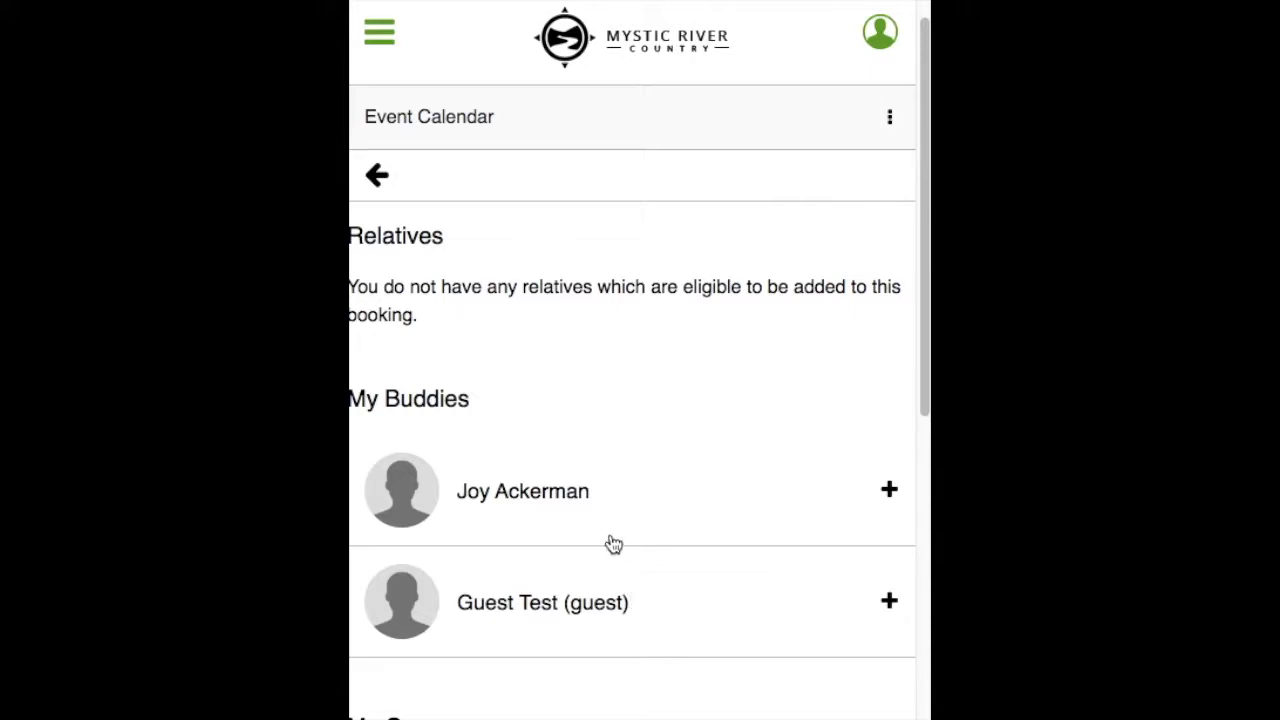
left_click(532, 492)
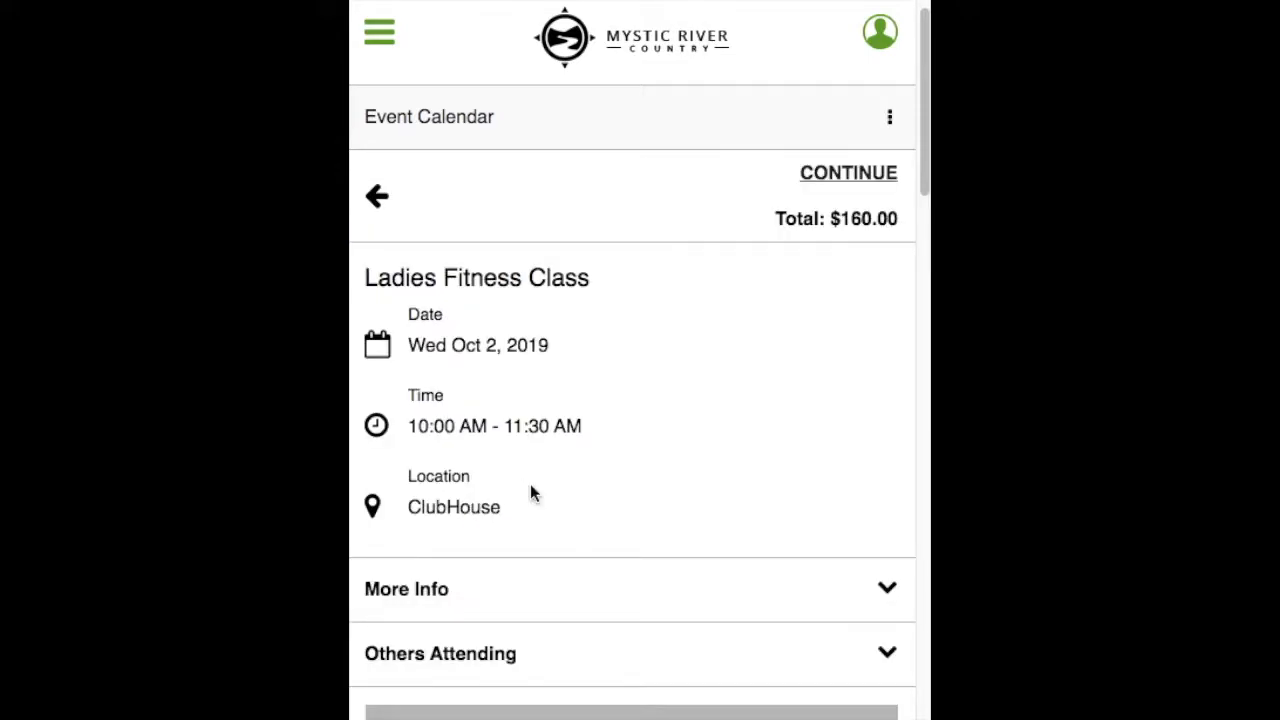
scroll(530, 492, "down", 10)
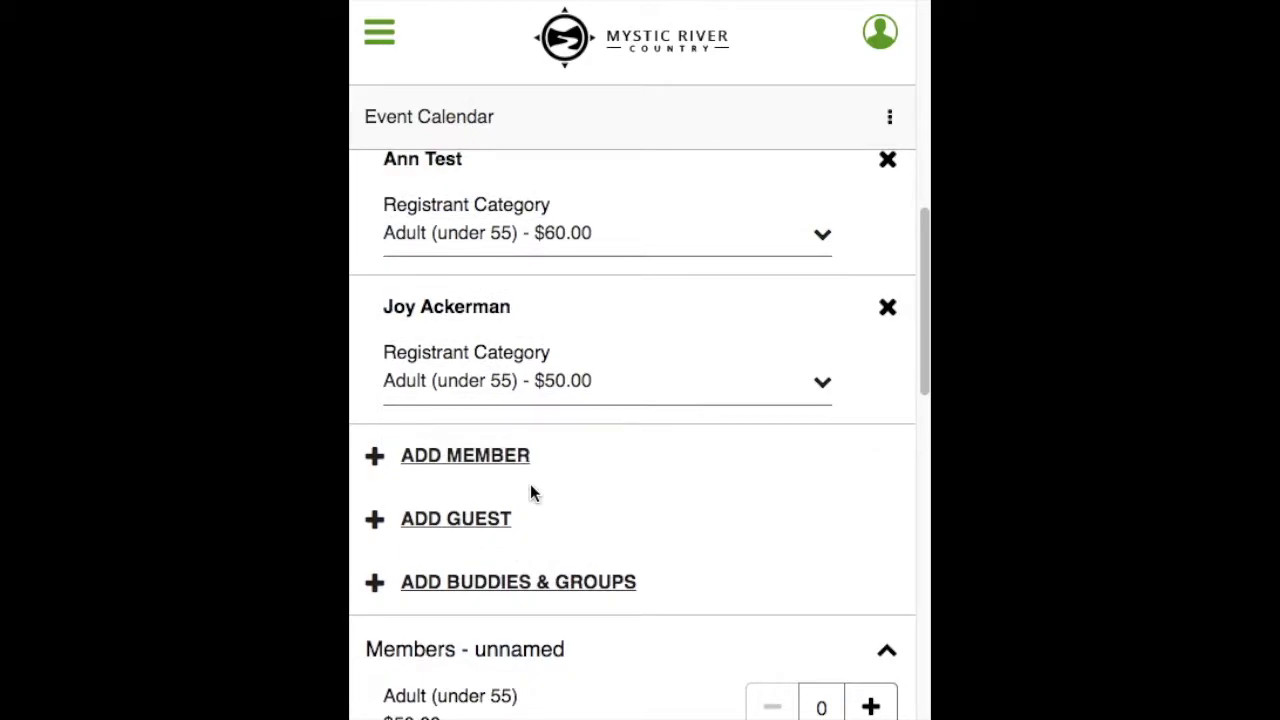
scroll(530, 492, "down", 3)
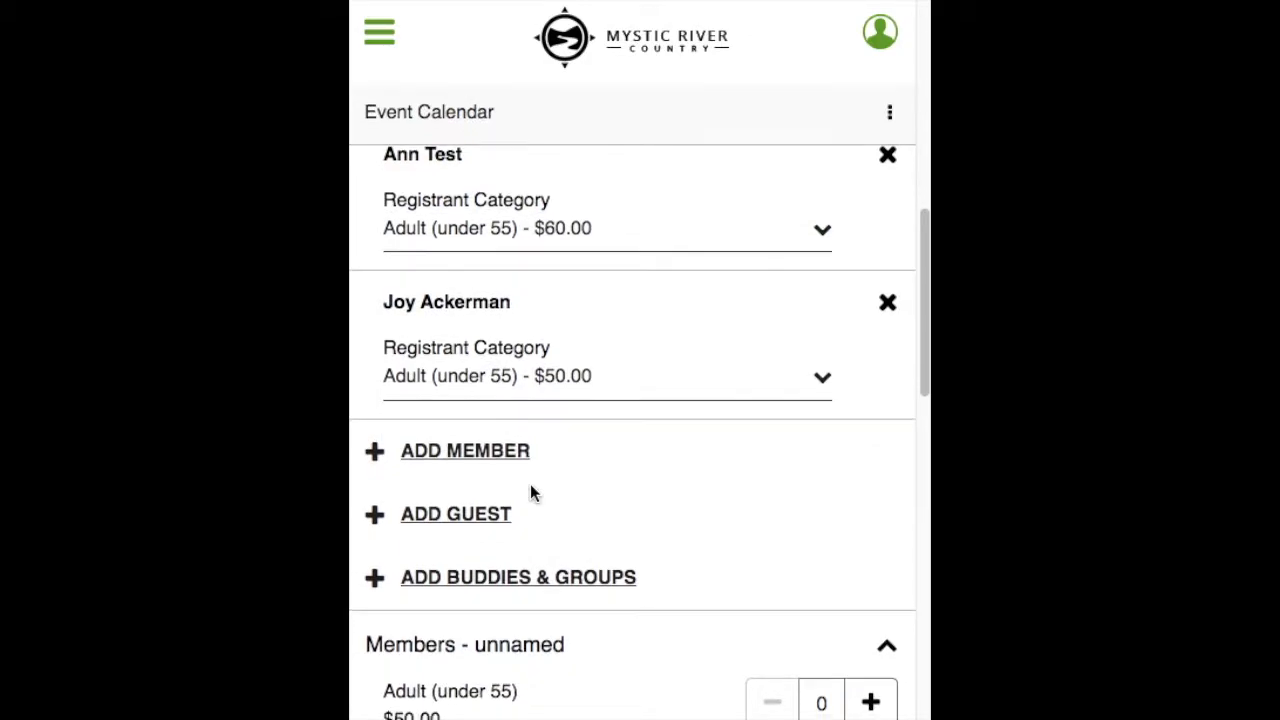
scroll(530, 492, "down", 3)
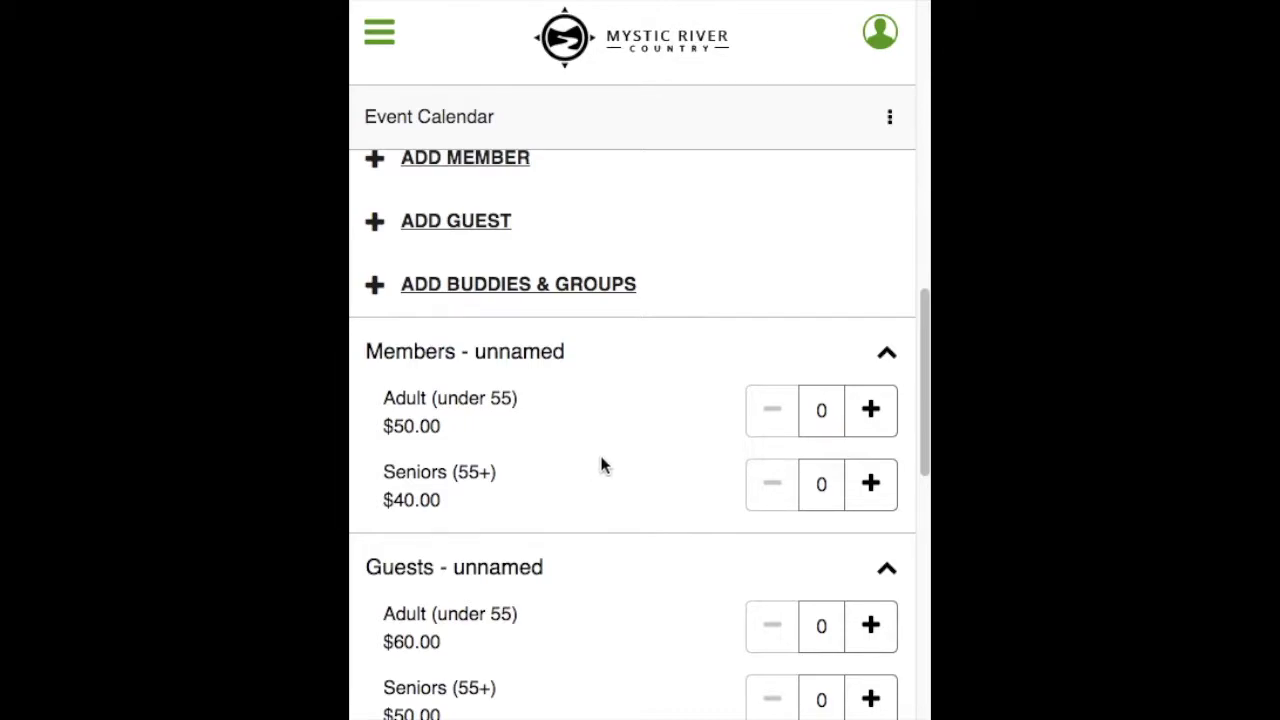
Add one unnamed Adult member and two unnamed Seniors (55+), then continue at $290.00
left_click(869, 420)
left_click(871, 484)
left_click(871, 484)
scroll(871, 487, "down", 1)
scroll(871, 485, "down", 5)
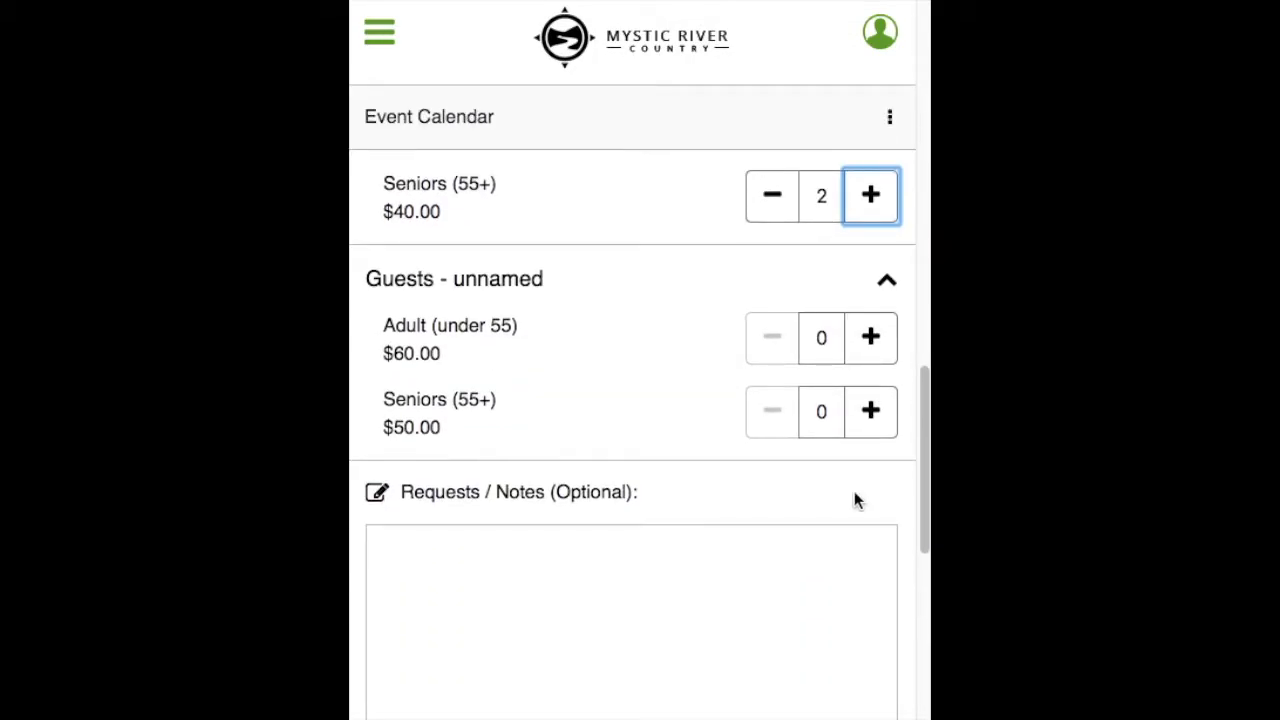
left_click(621, 550)
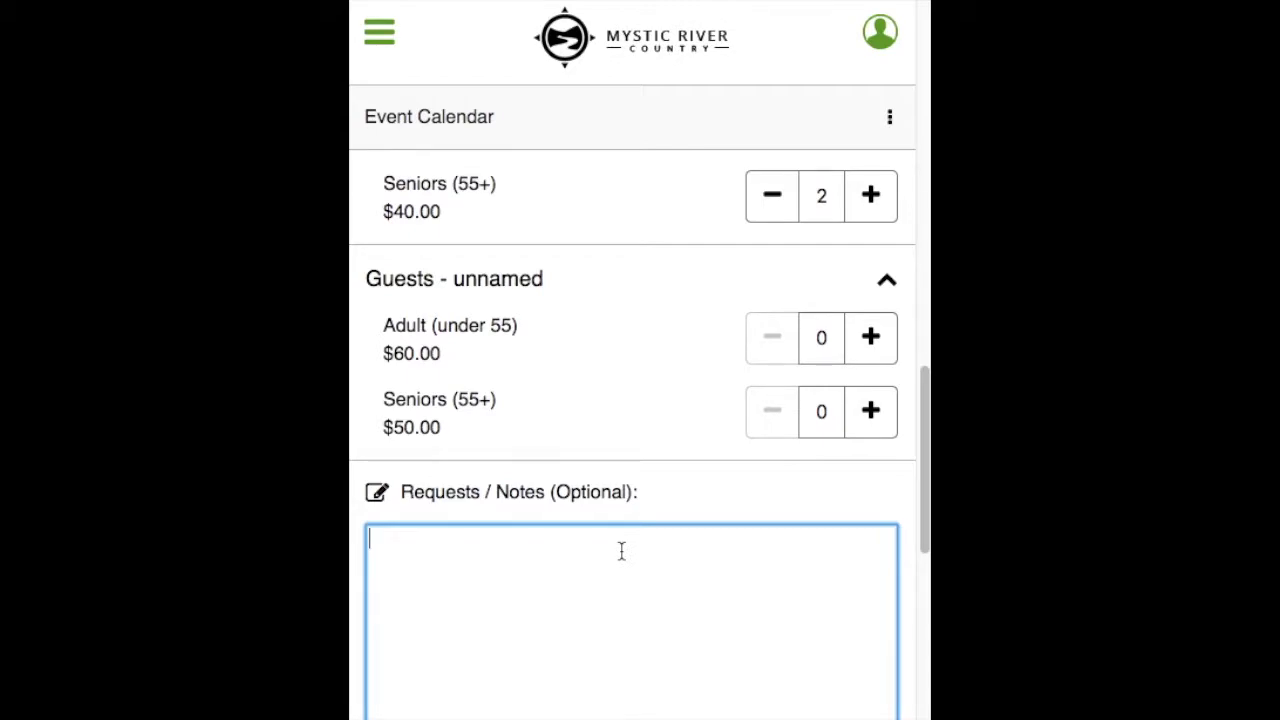
scroll(621, 551, "down", 5)
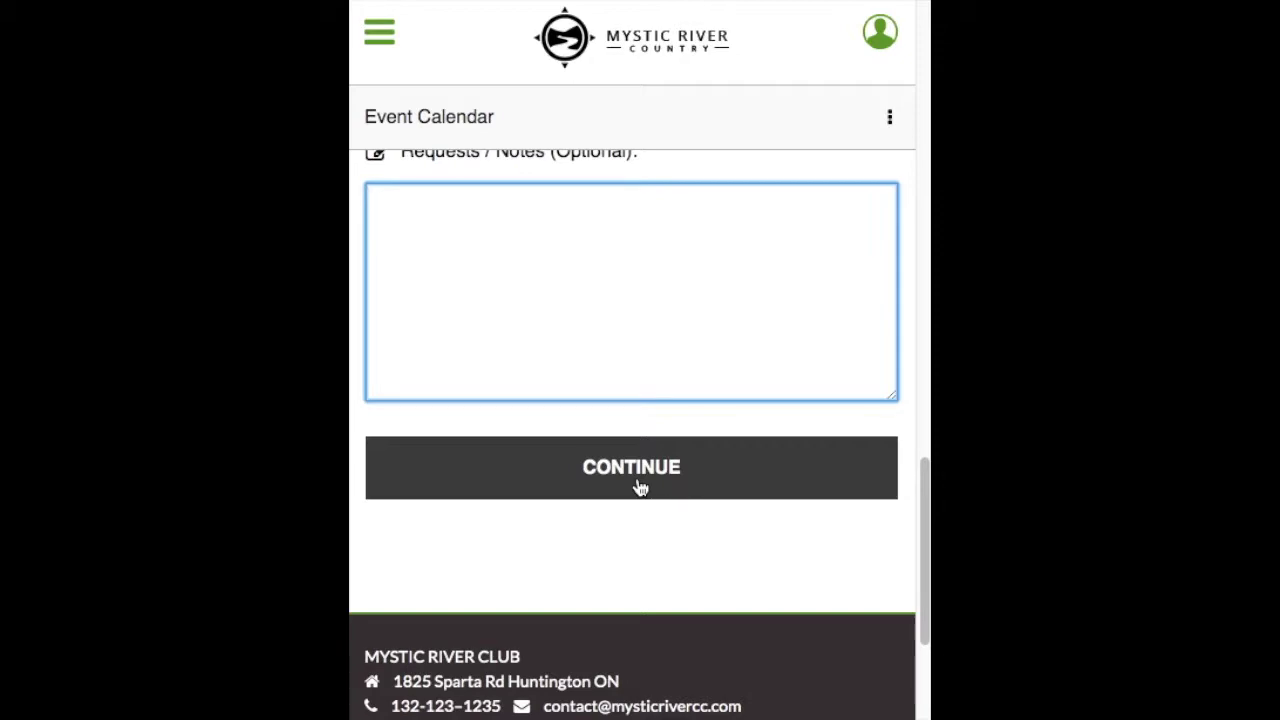
left_click(923, 178)
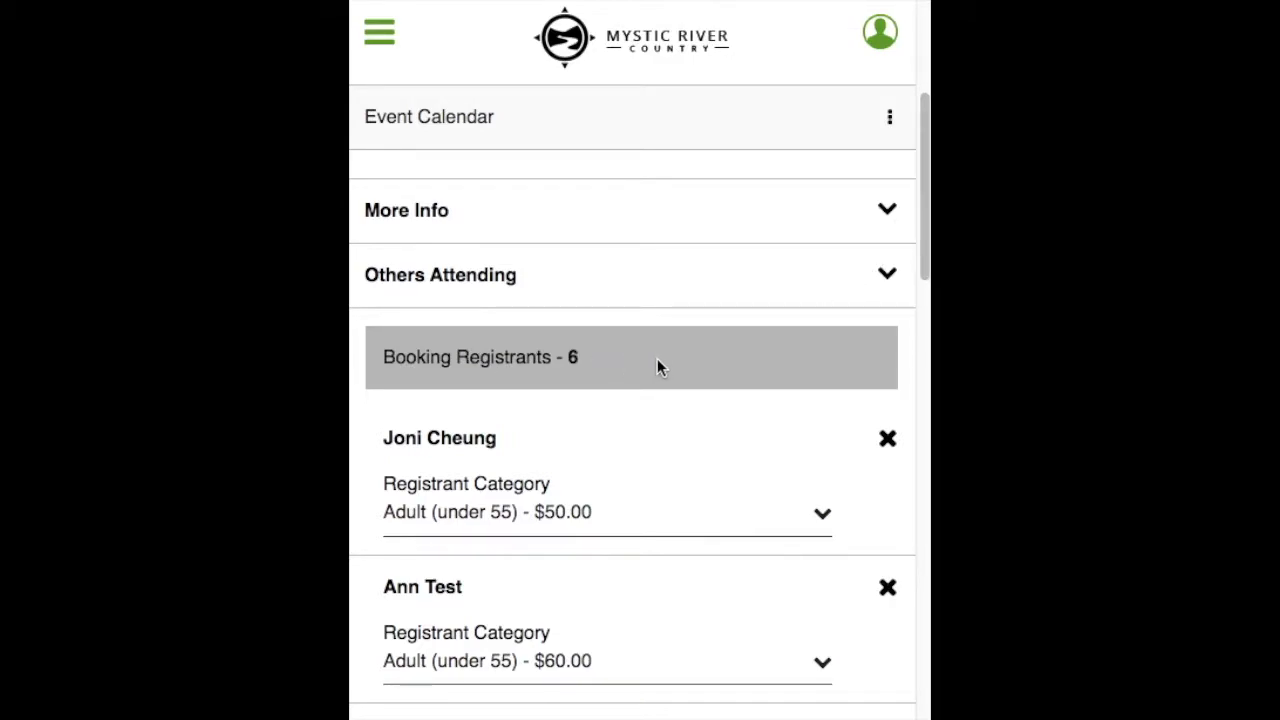
scroll(661, 357, "up", 5)
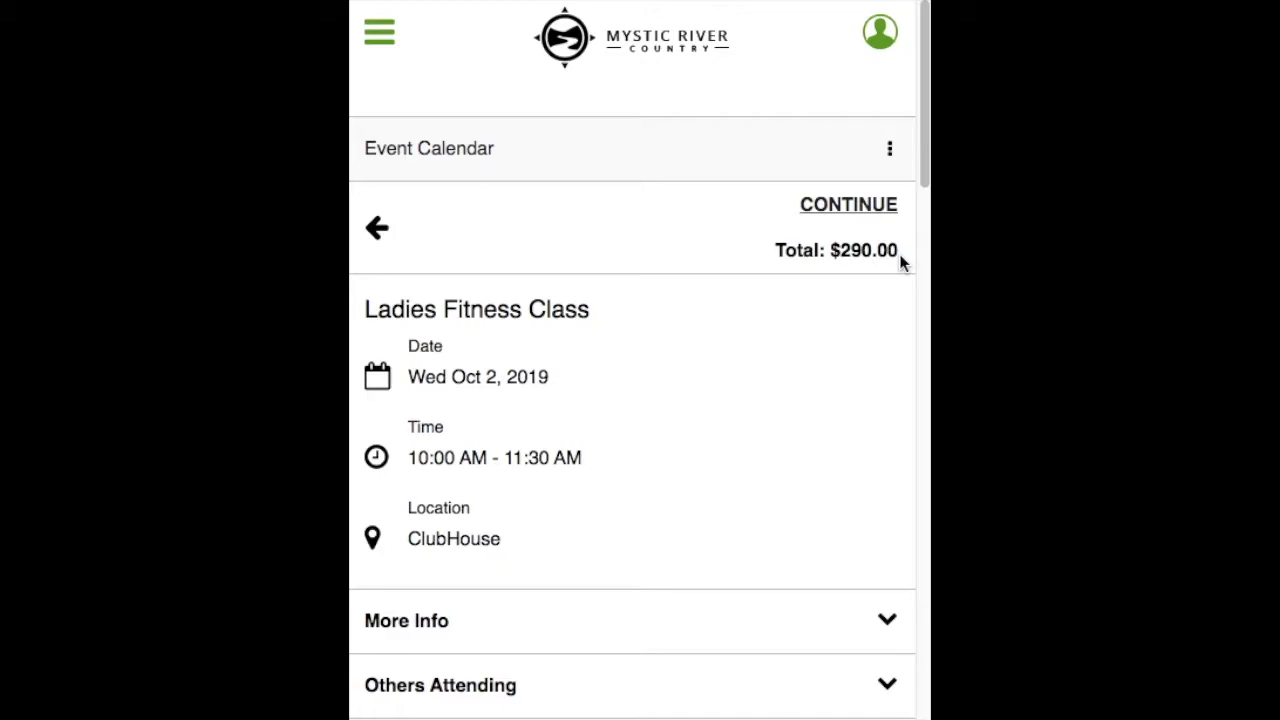
Continue the booking to the personal preferences form
left_click(892, 207)
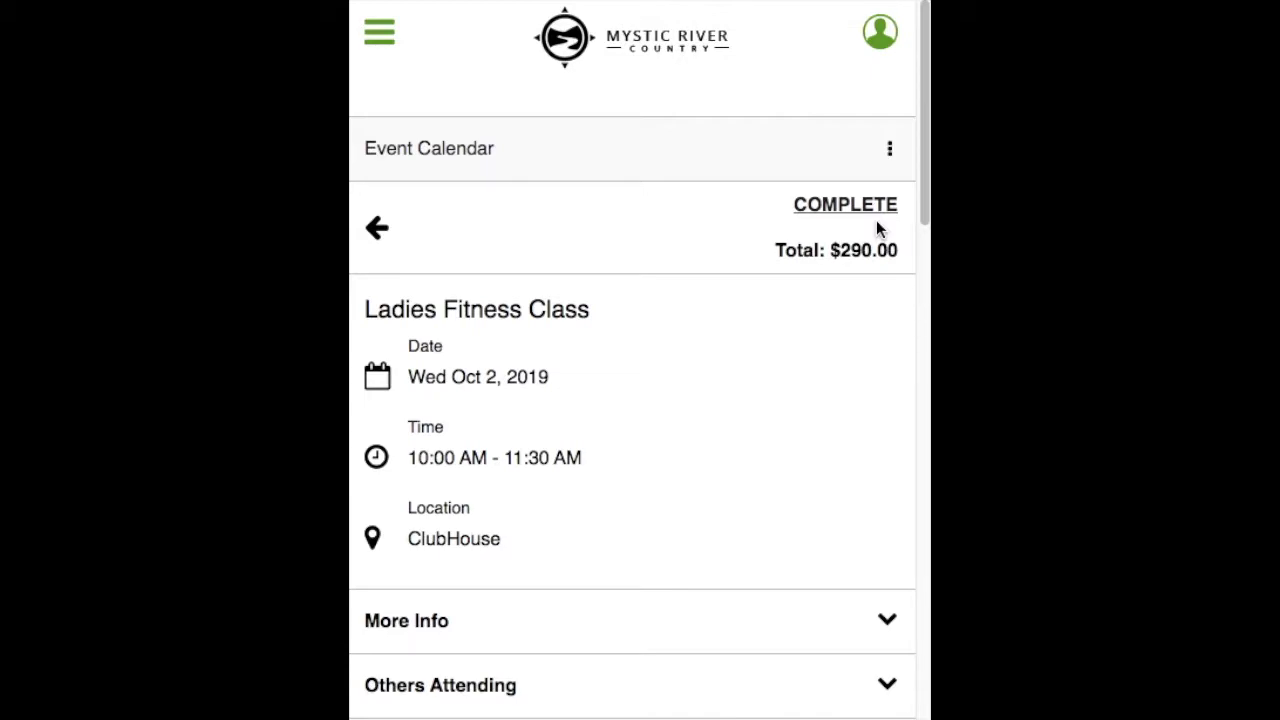
scroll(876, 228, "down", 3)
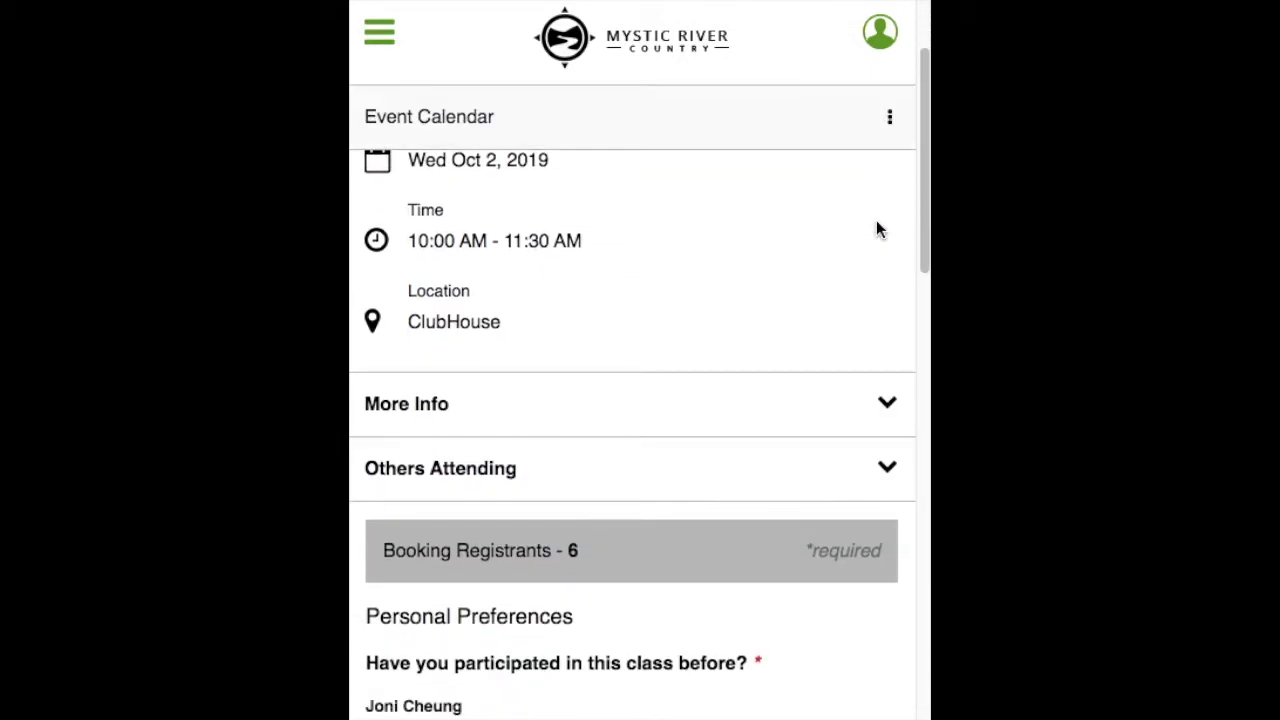
scroll(876, 228, "down", 3)
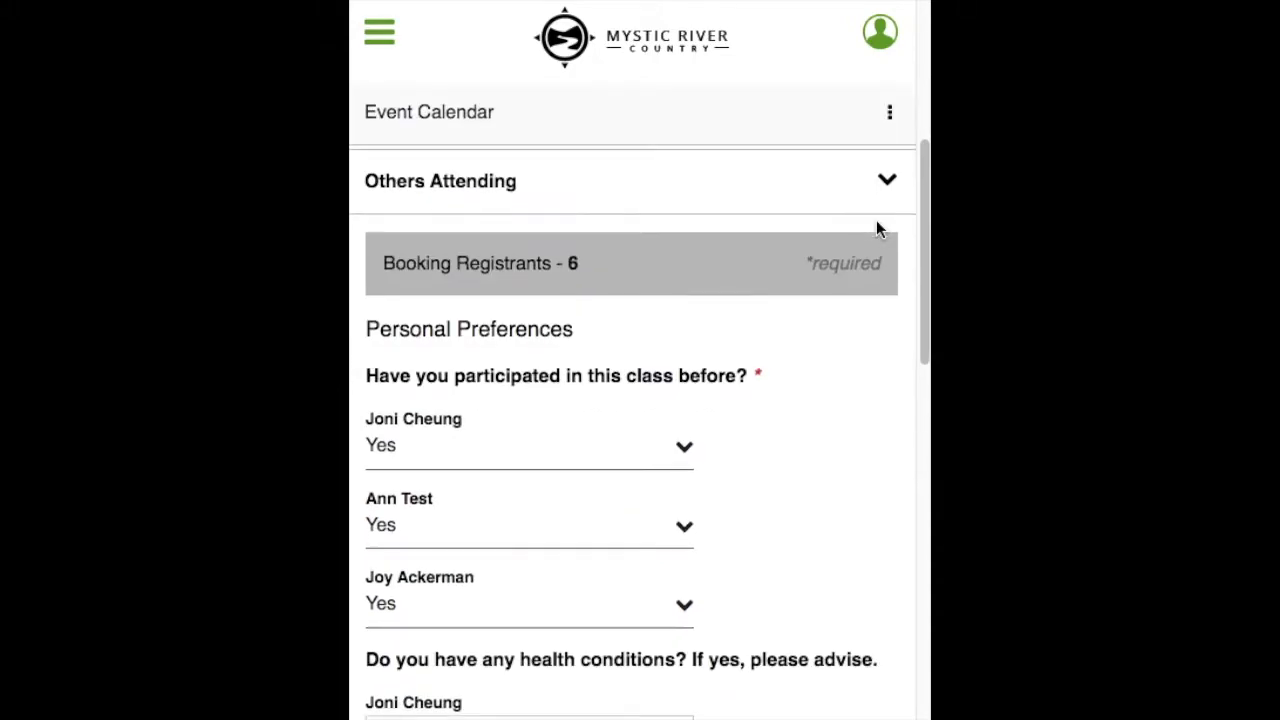
scroll(876, 228, "down", 1)
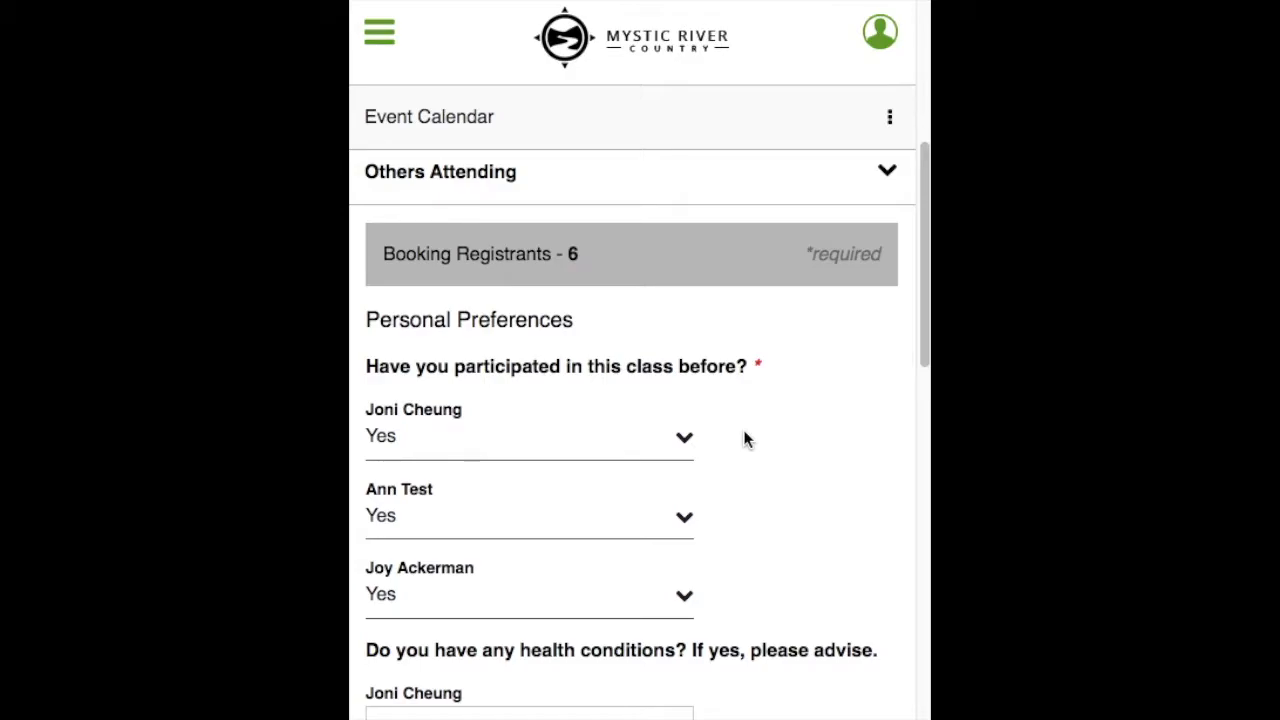
Answer No for the first registrant's prior participation, leaving health conditions and notes blank
left_click(686, 442)
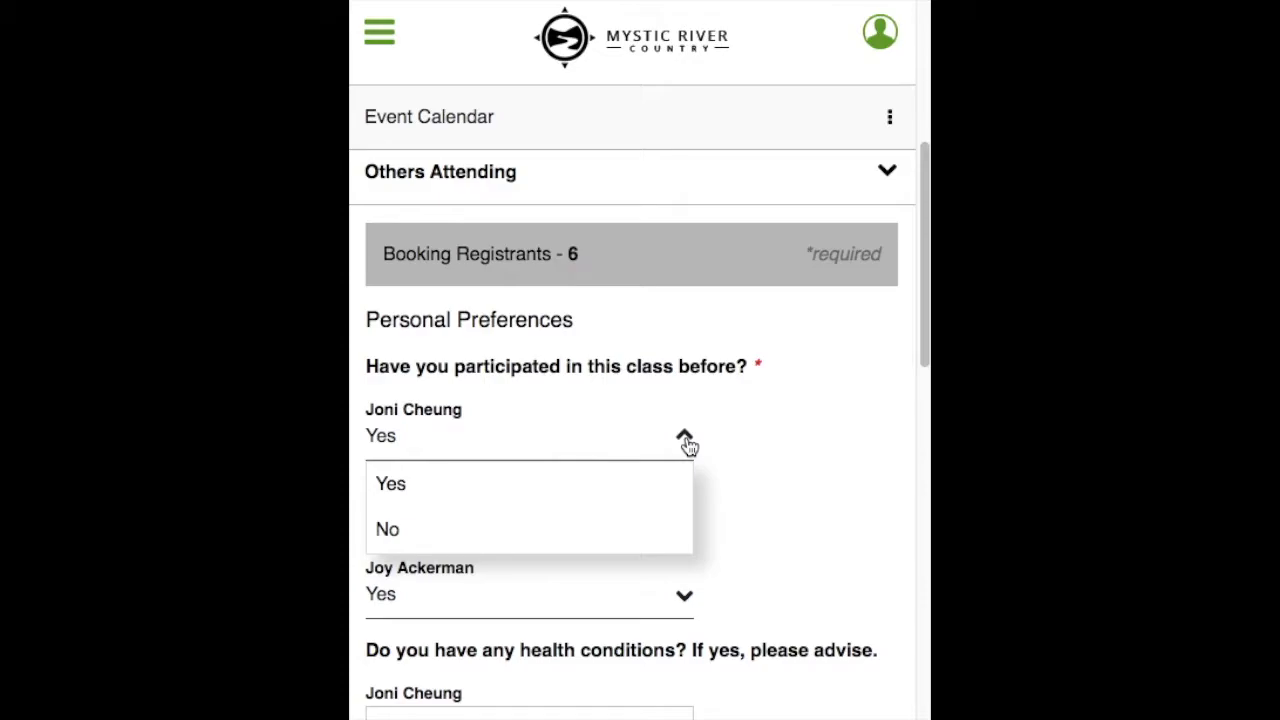
left_click(584, 531)
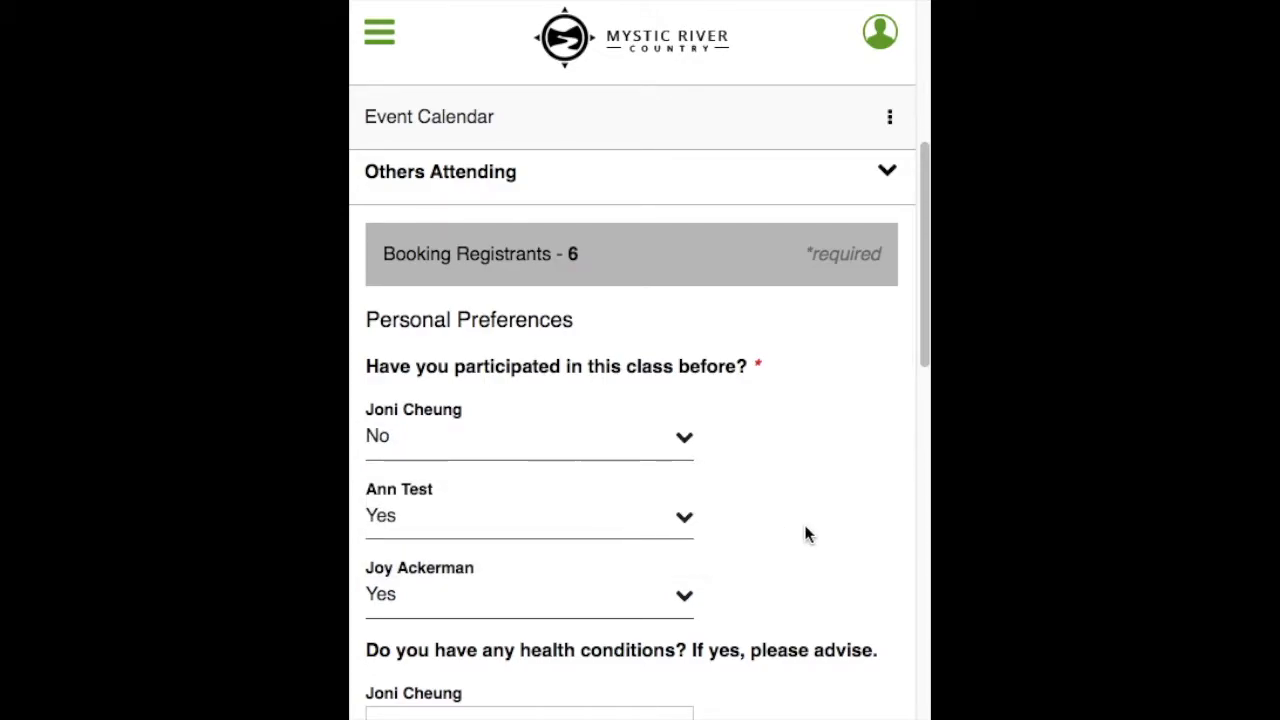
scroll(808, 535, "down", 2)
left_click(644, 596)
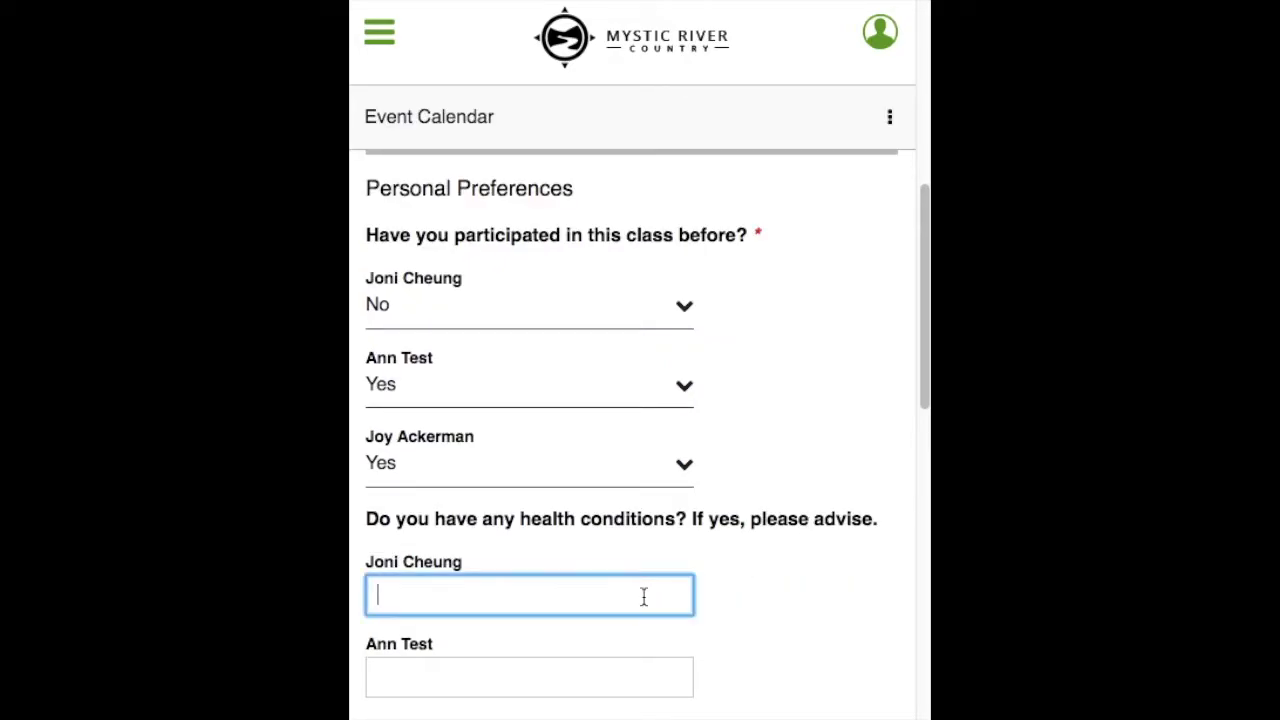
scroll(643, 598, "down", 4)
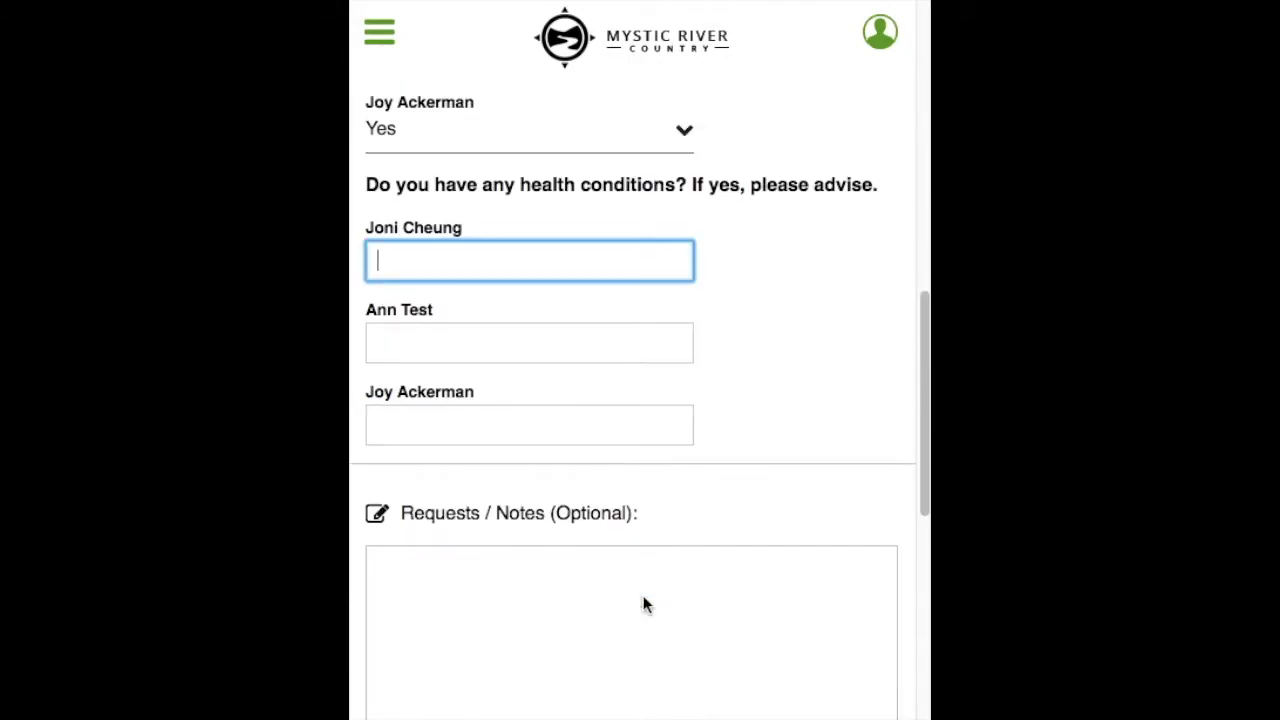
left_click(644, 596)
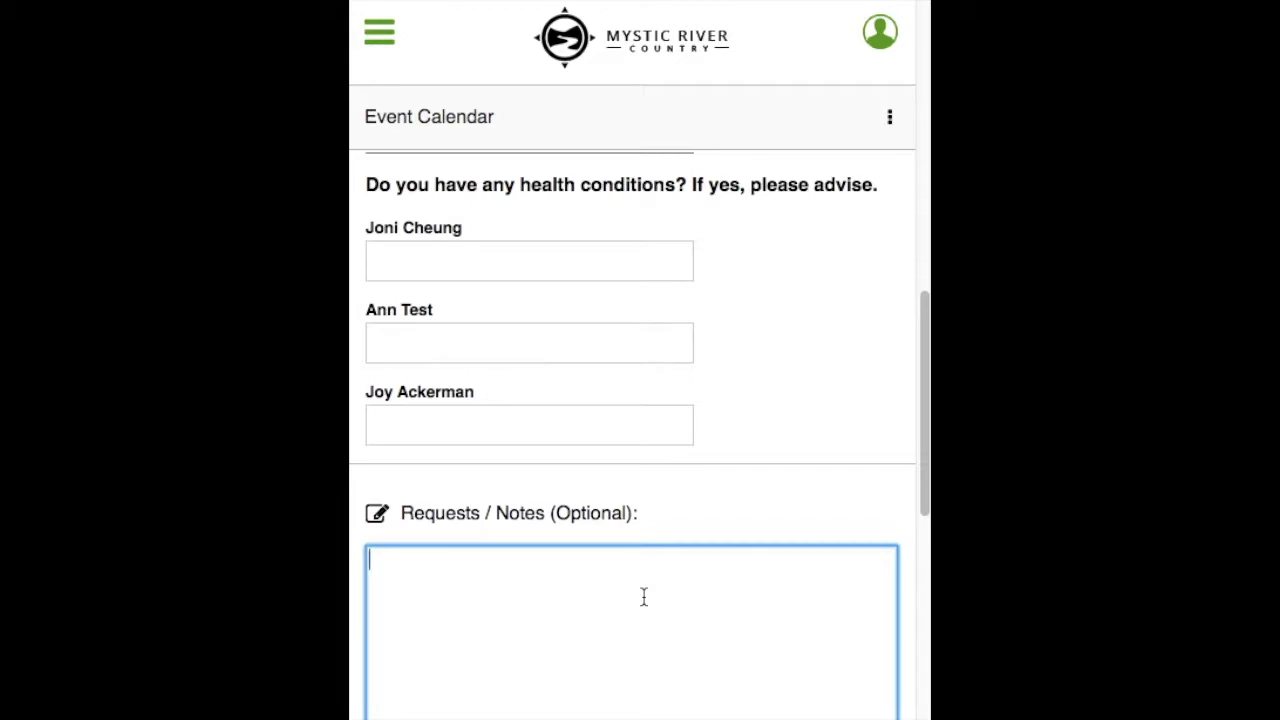
scroll(560, 585, "down", 1)
scroll(539, 582, "down", 5)
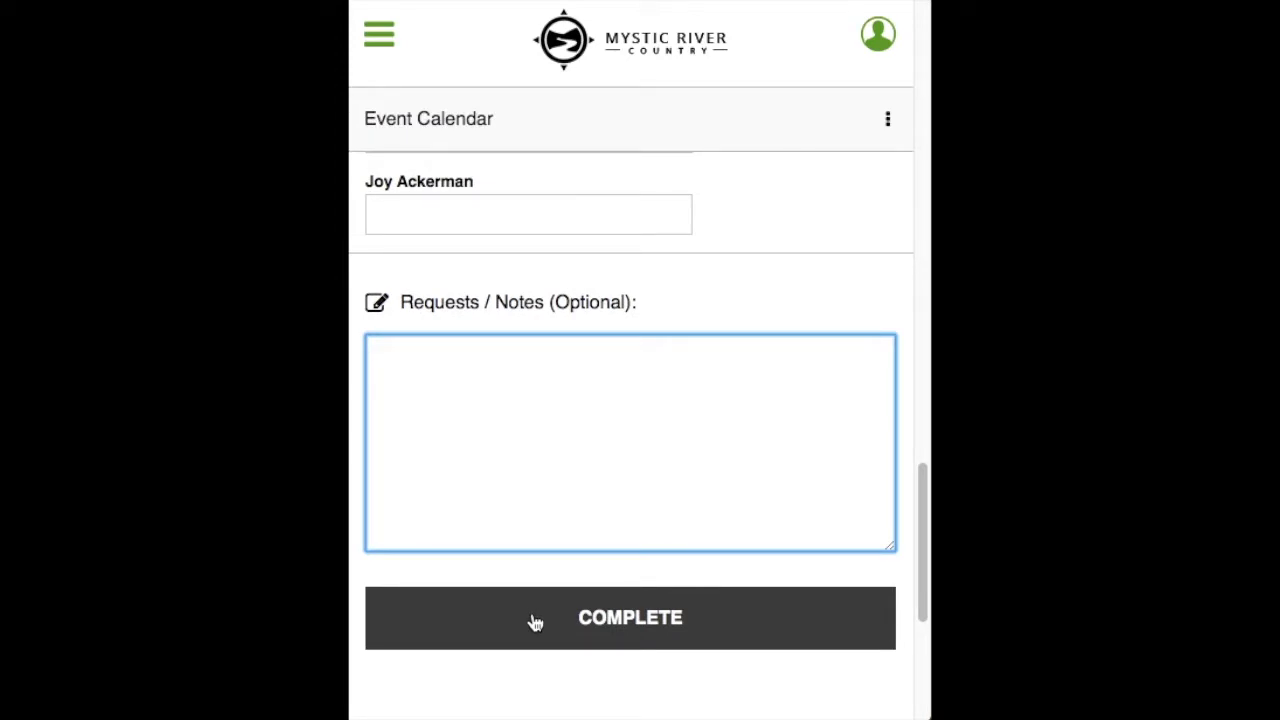
Complete the booking and review the $290.00 ClubHouse confirmation details
left_click(535, 622)
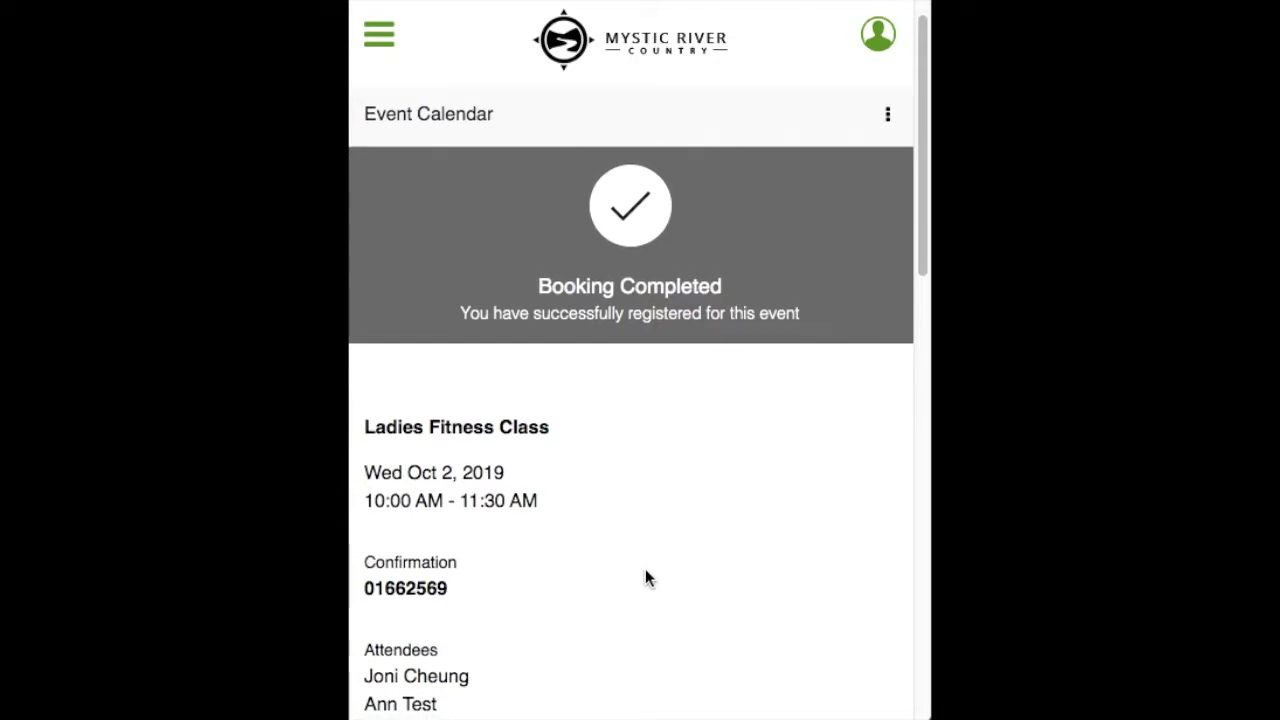
scroll(645, 578, "down", 3)
scroll(645, 578, "down", 6)
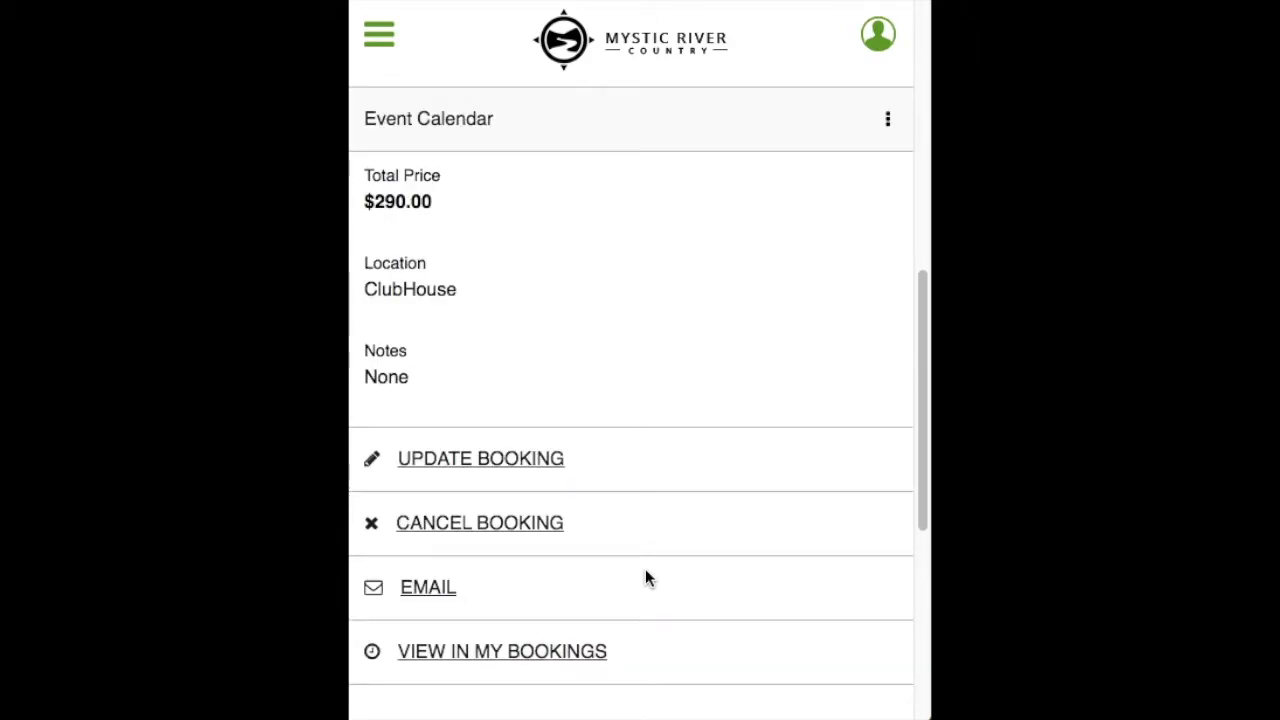
scroll(645, 578, "down", 1)
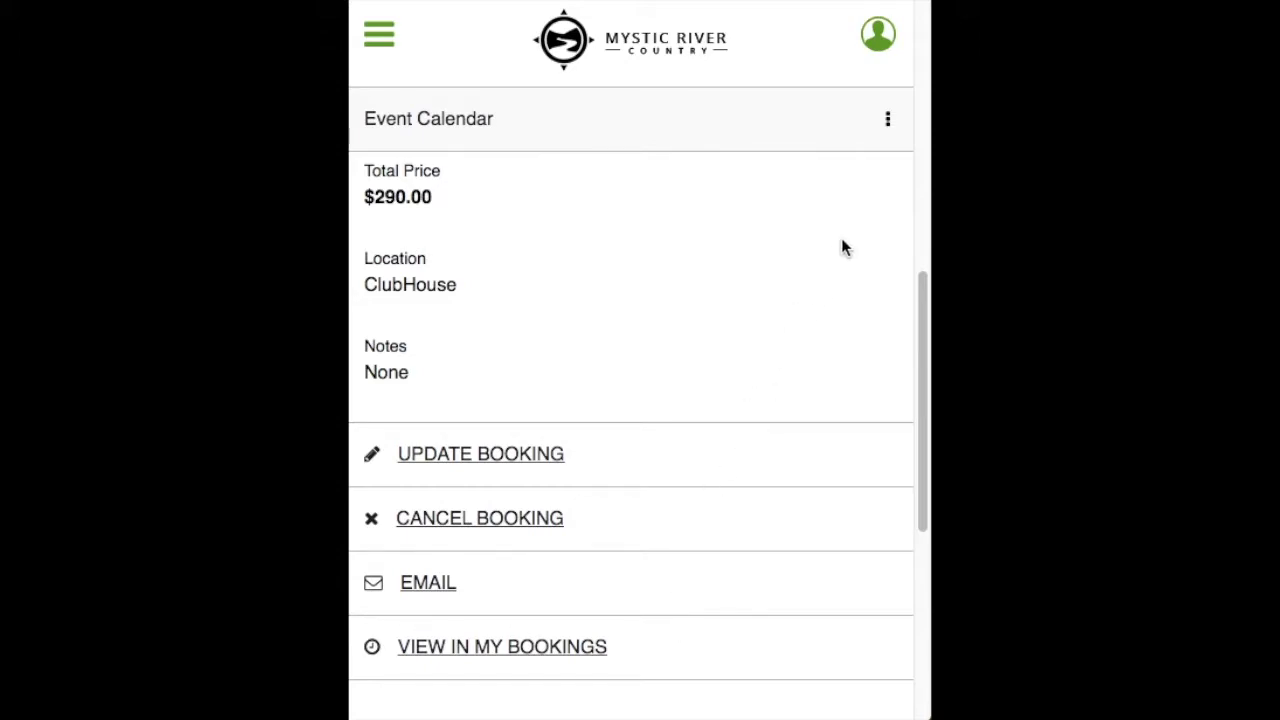
left_click(888, 121)
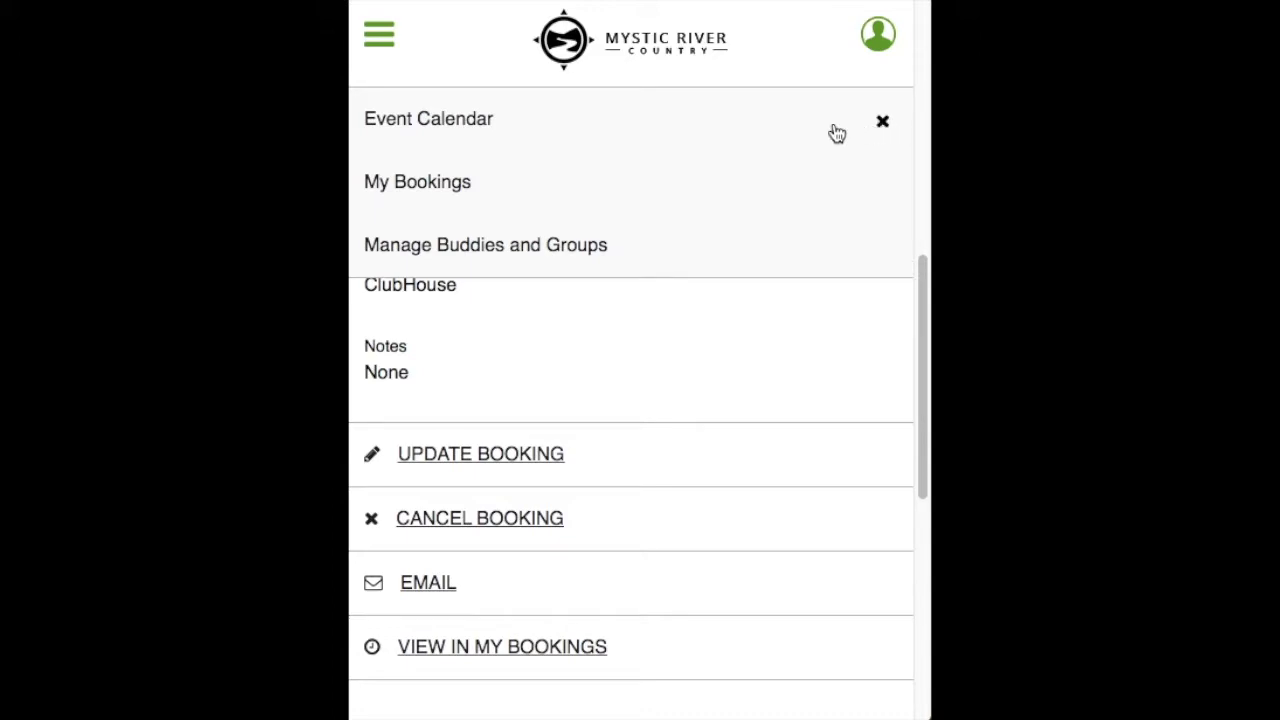
Check the Ladies Fitness Class booking in My Bookings, then view Manage Buddies and Groups
left_click(471, 188)
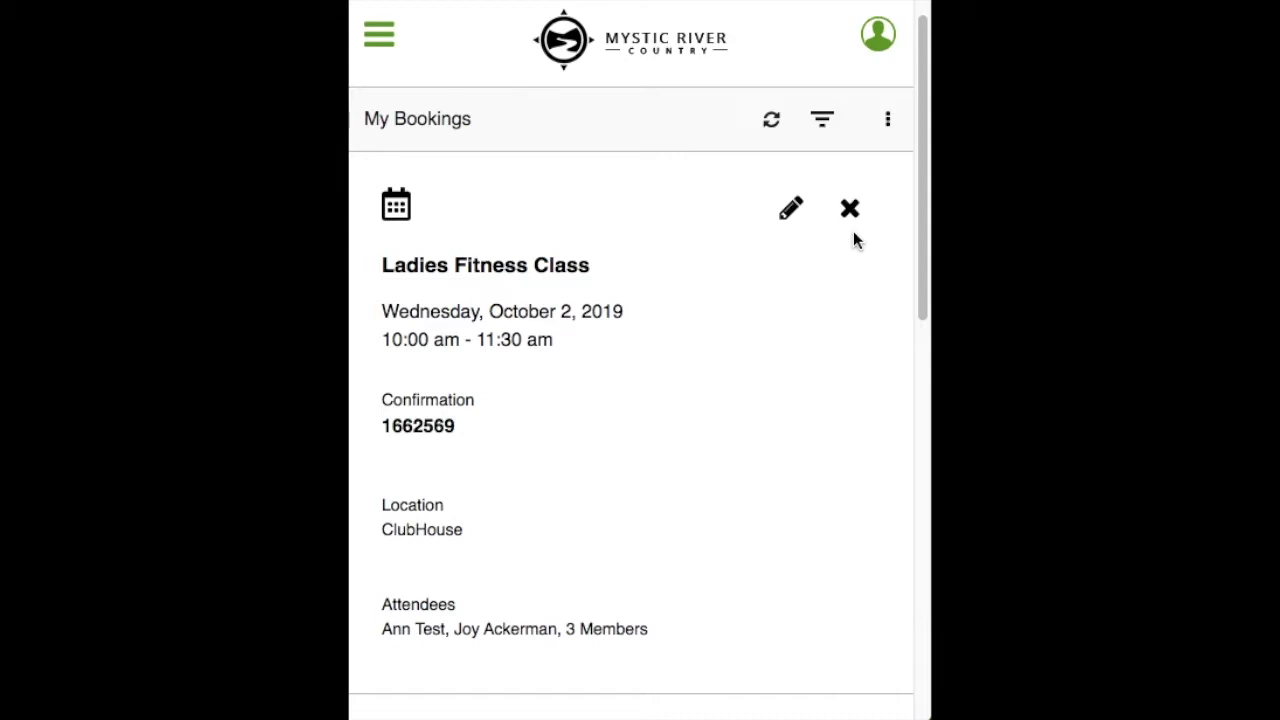
left_click(887, 122)
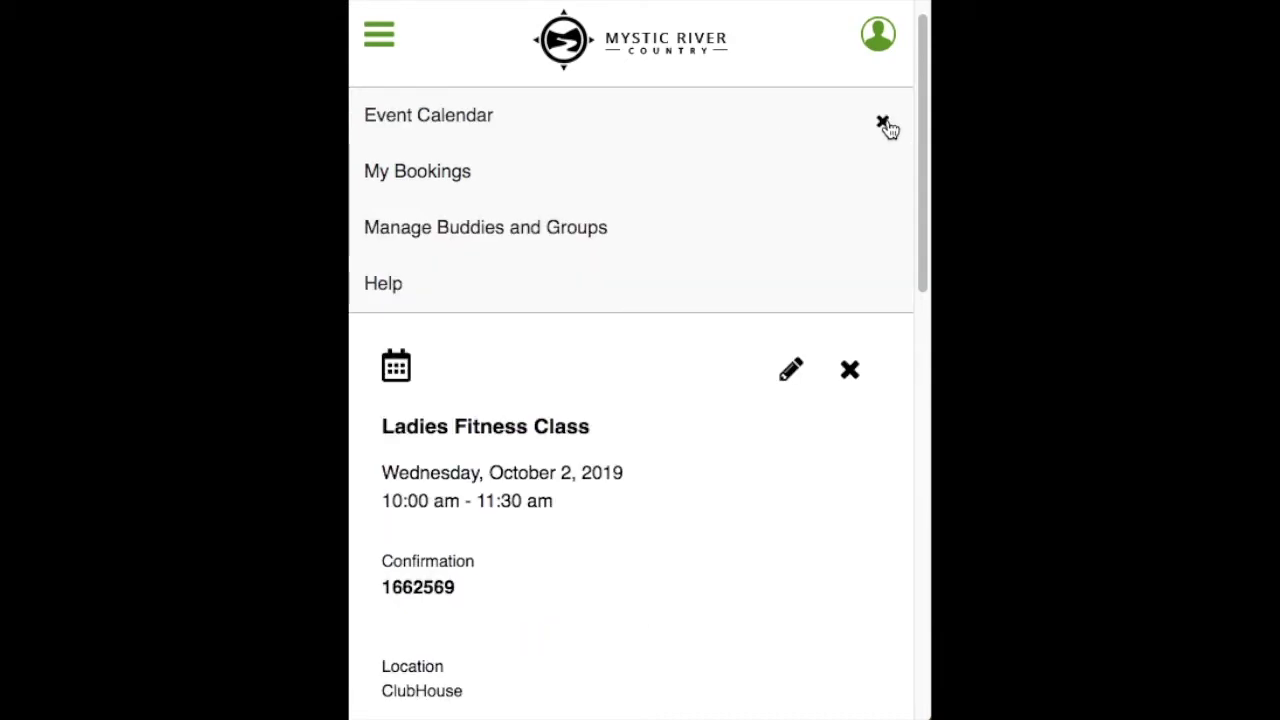
left_click(590, 231)
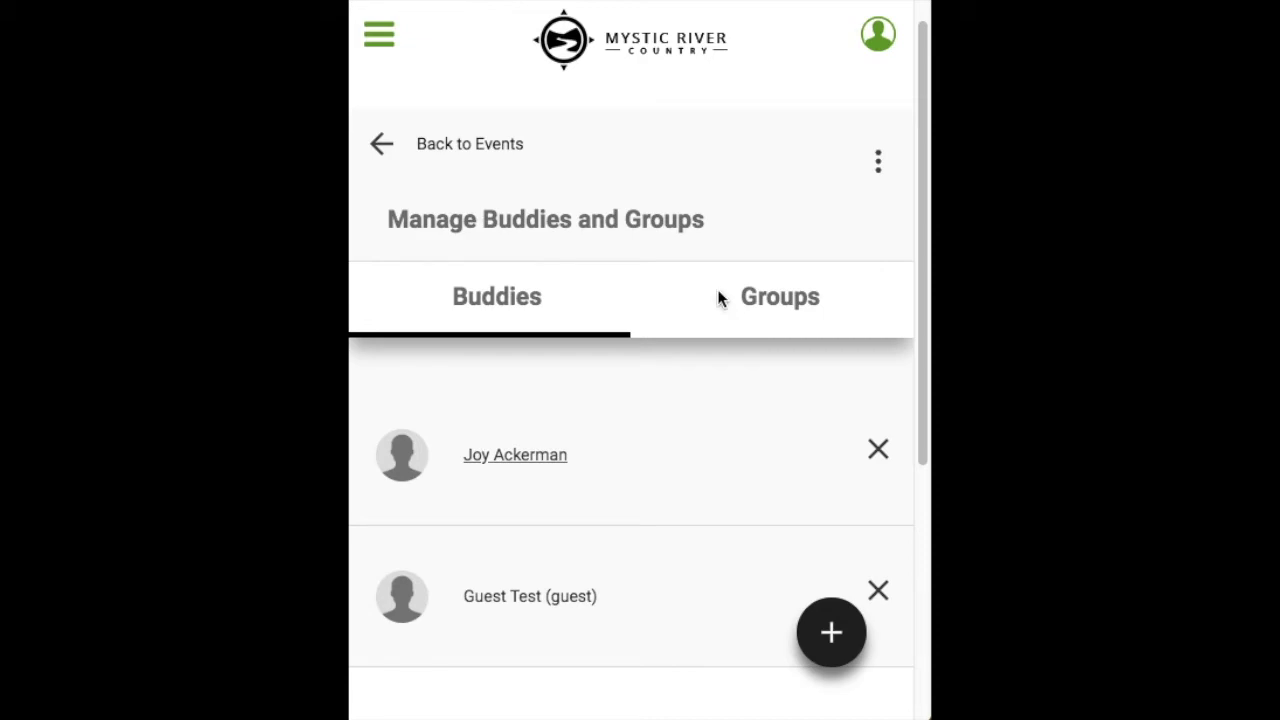
Return to the event calendar and bring up the Wine Making Class event details
left_click(384, 146)
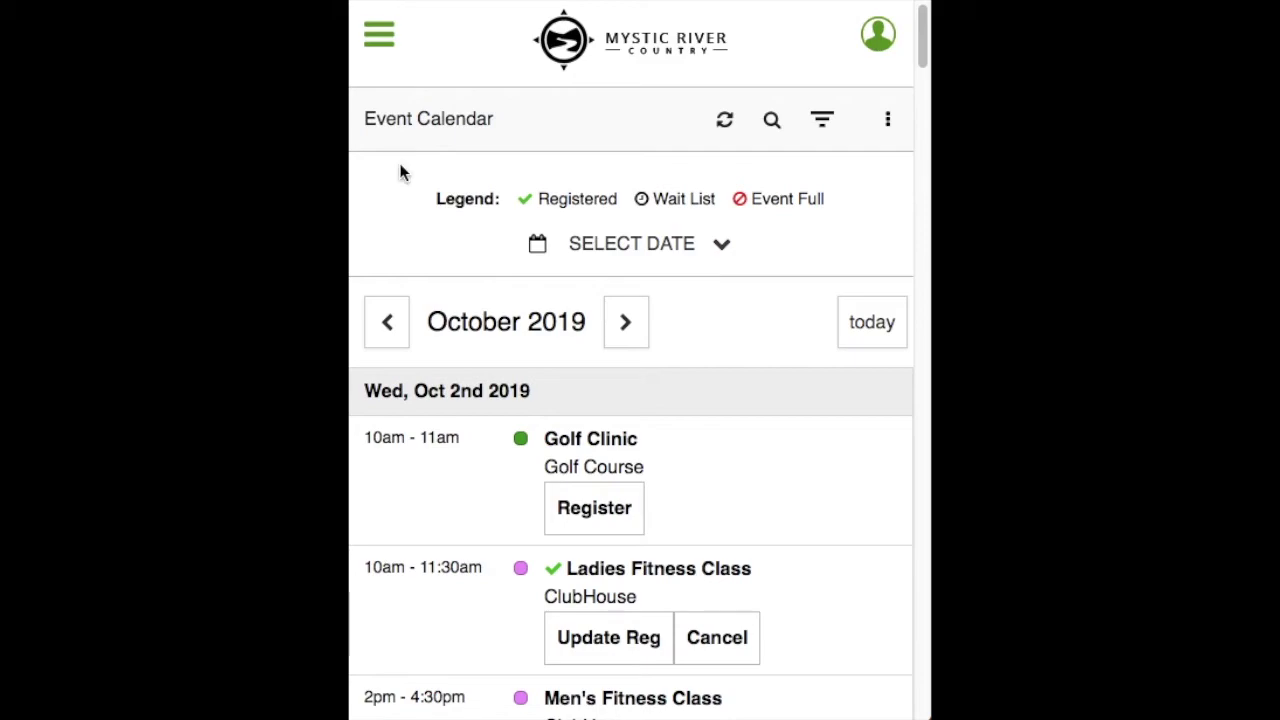
scroll(660, 520, "down", 1)
scroll(667, 522, "down", 10)
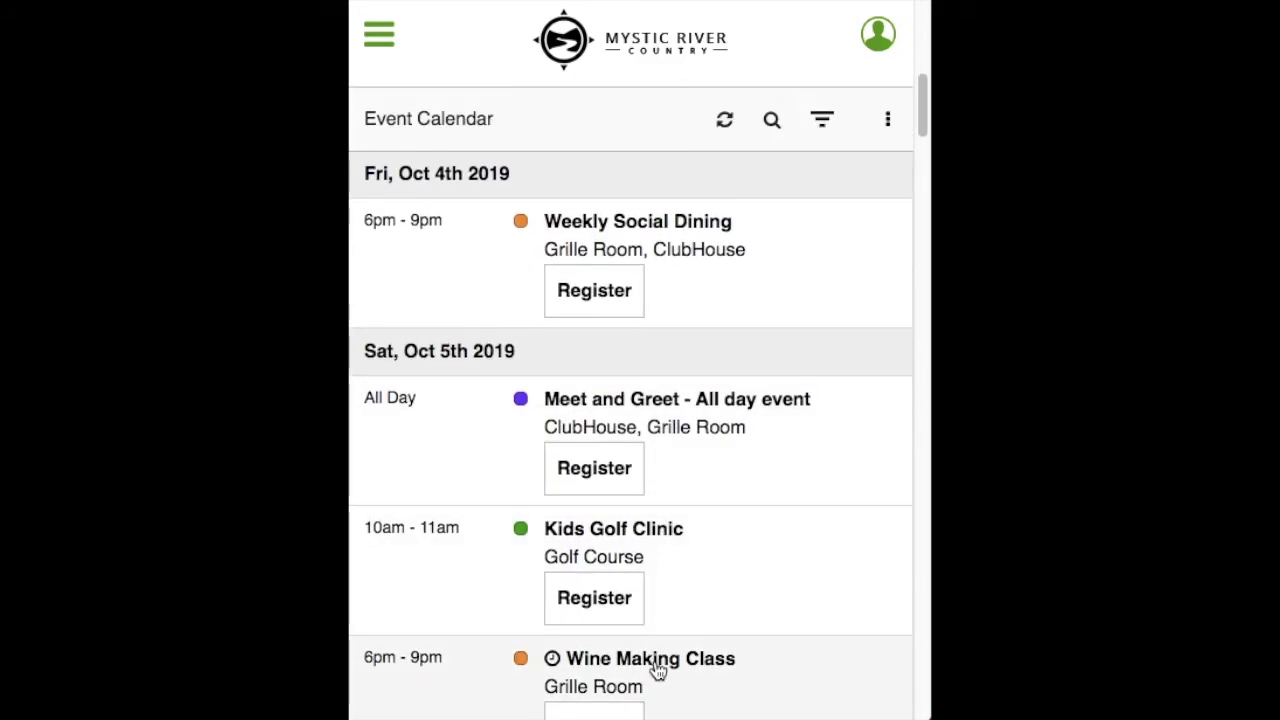
left_click(655, 668)
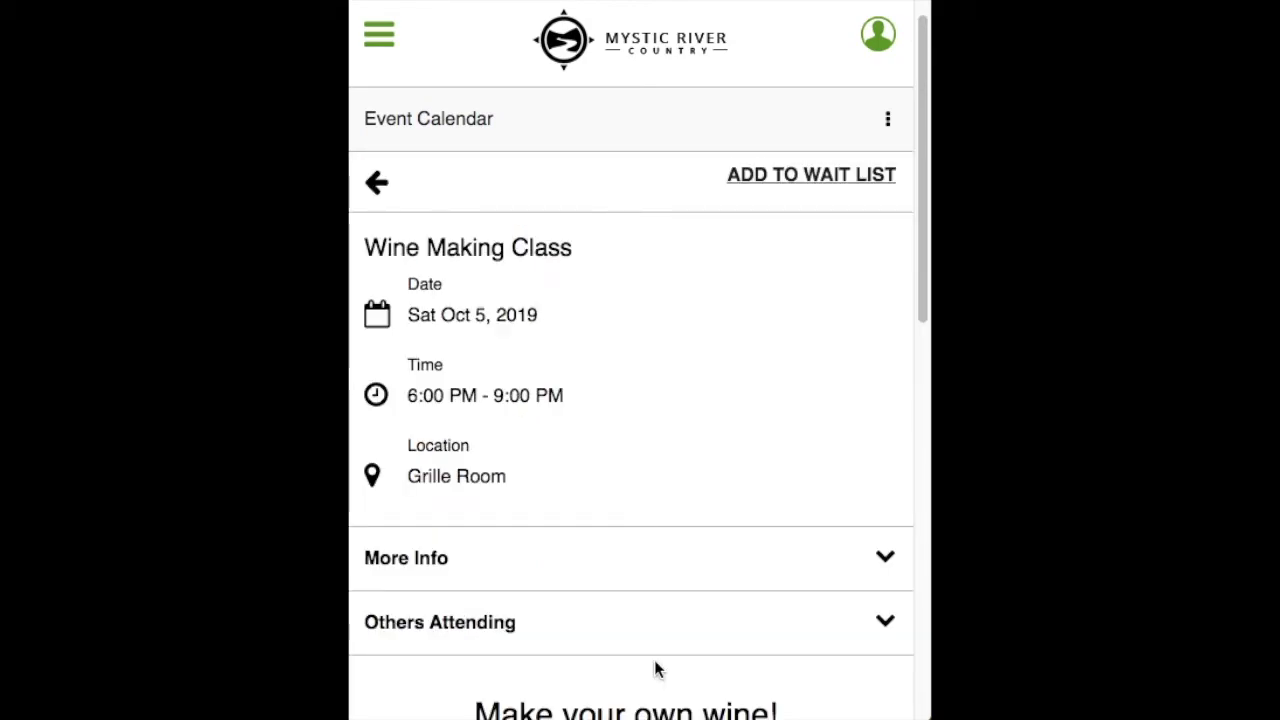